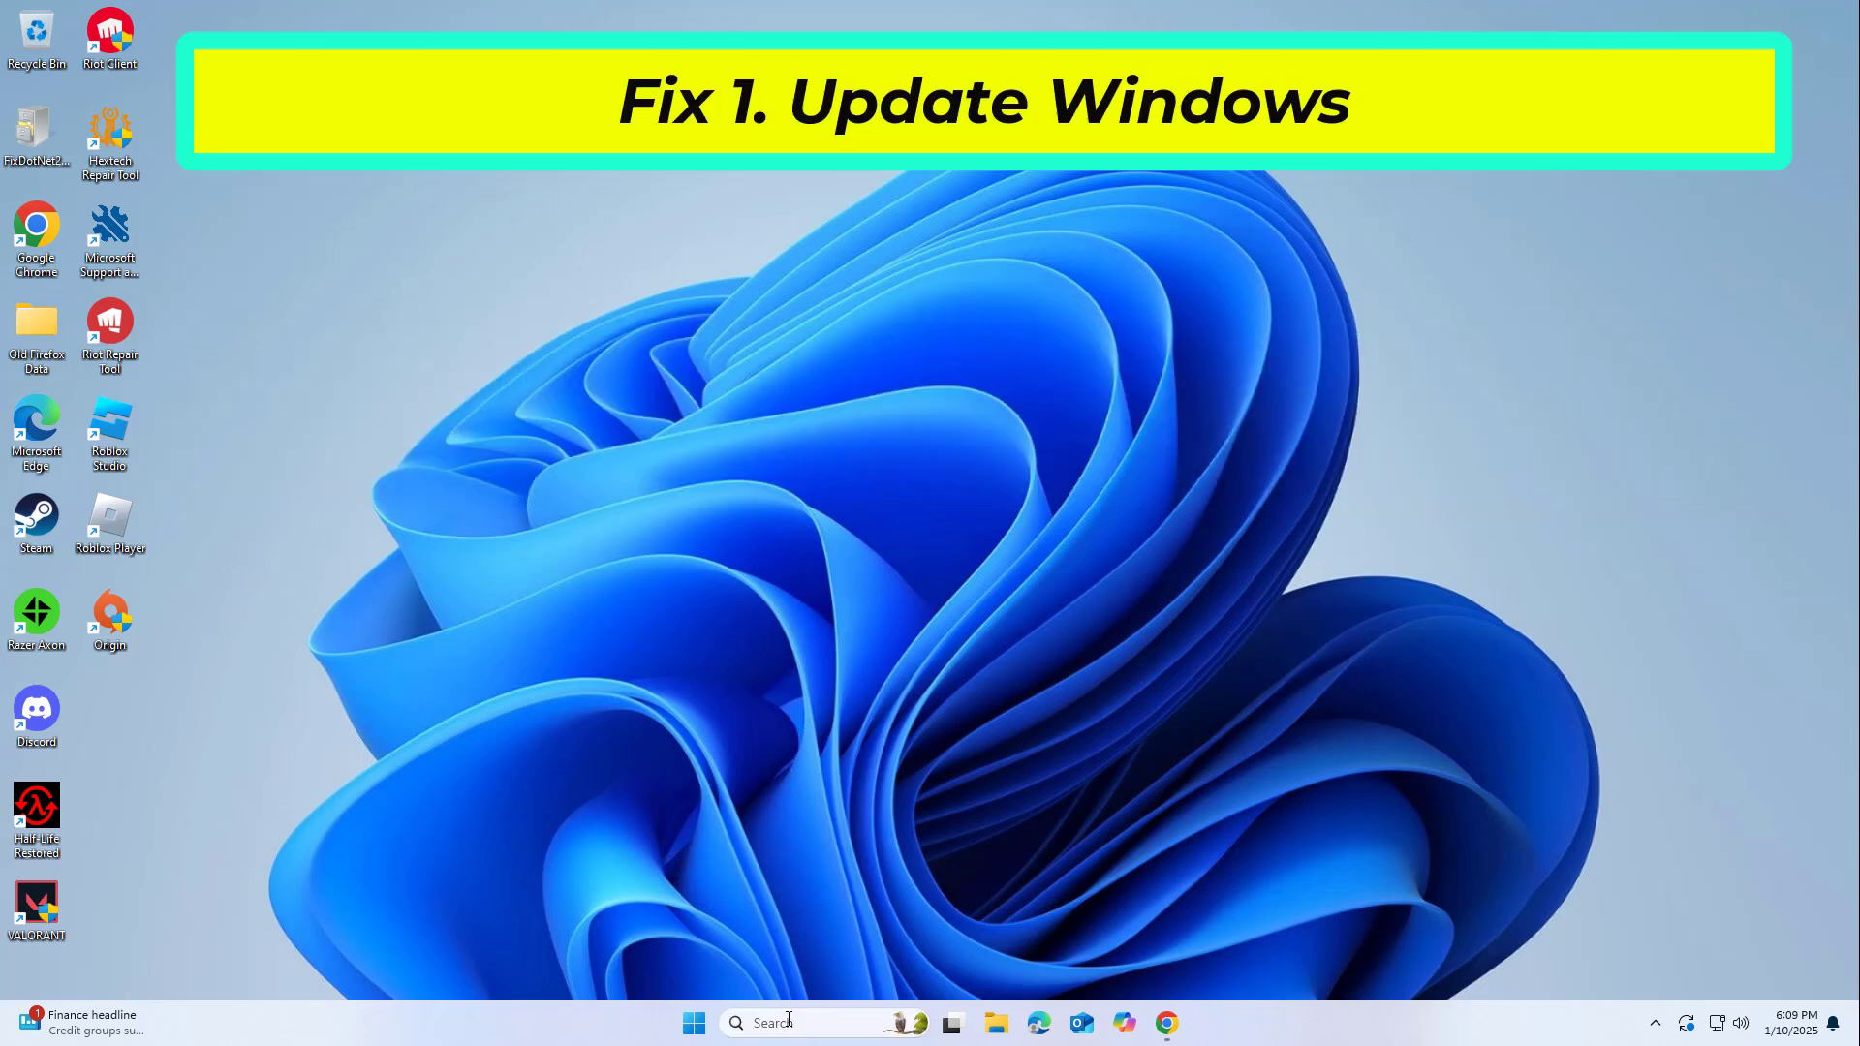
- Open the Windows Update settings and check for available updates
{"action": "left_click", "coordinate": [789, 1021]}
{"action": "type", "text": "update"}
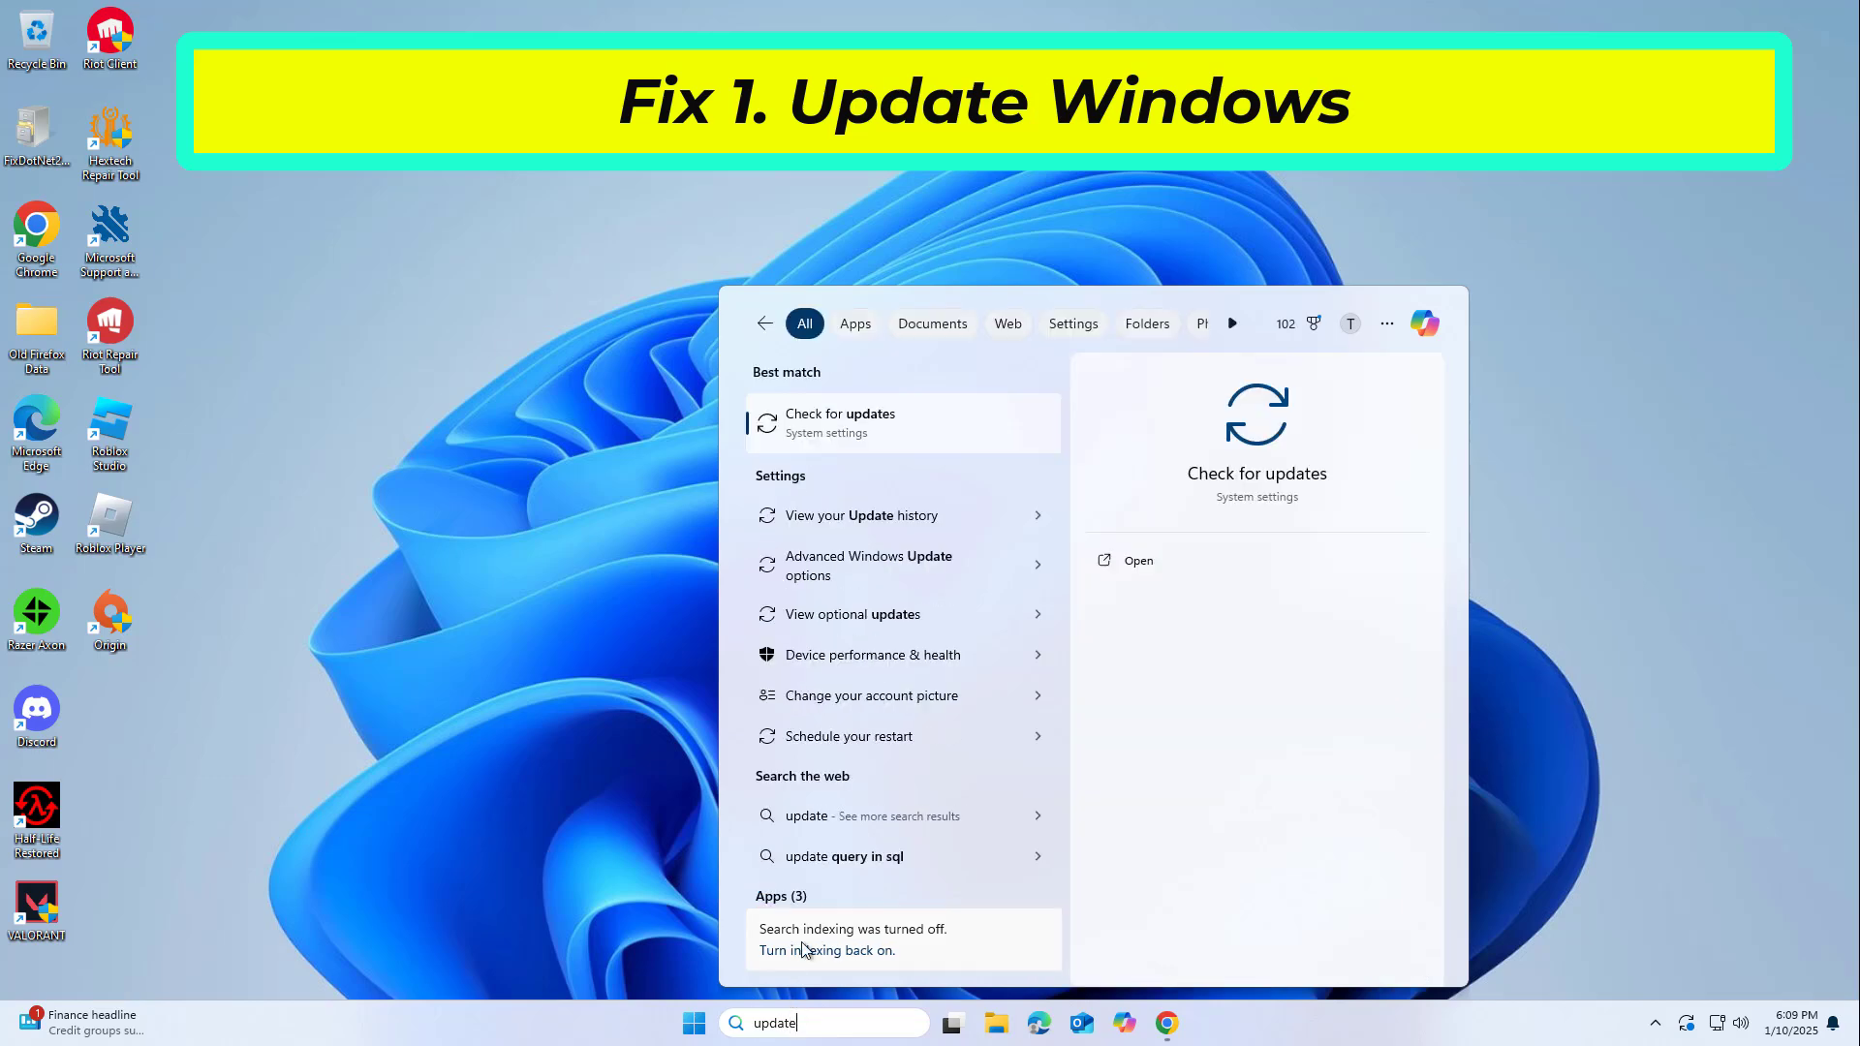
{"action": "left_click", "coordinate": [917, 426]}
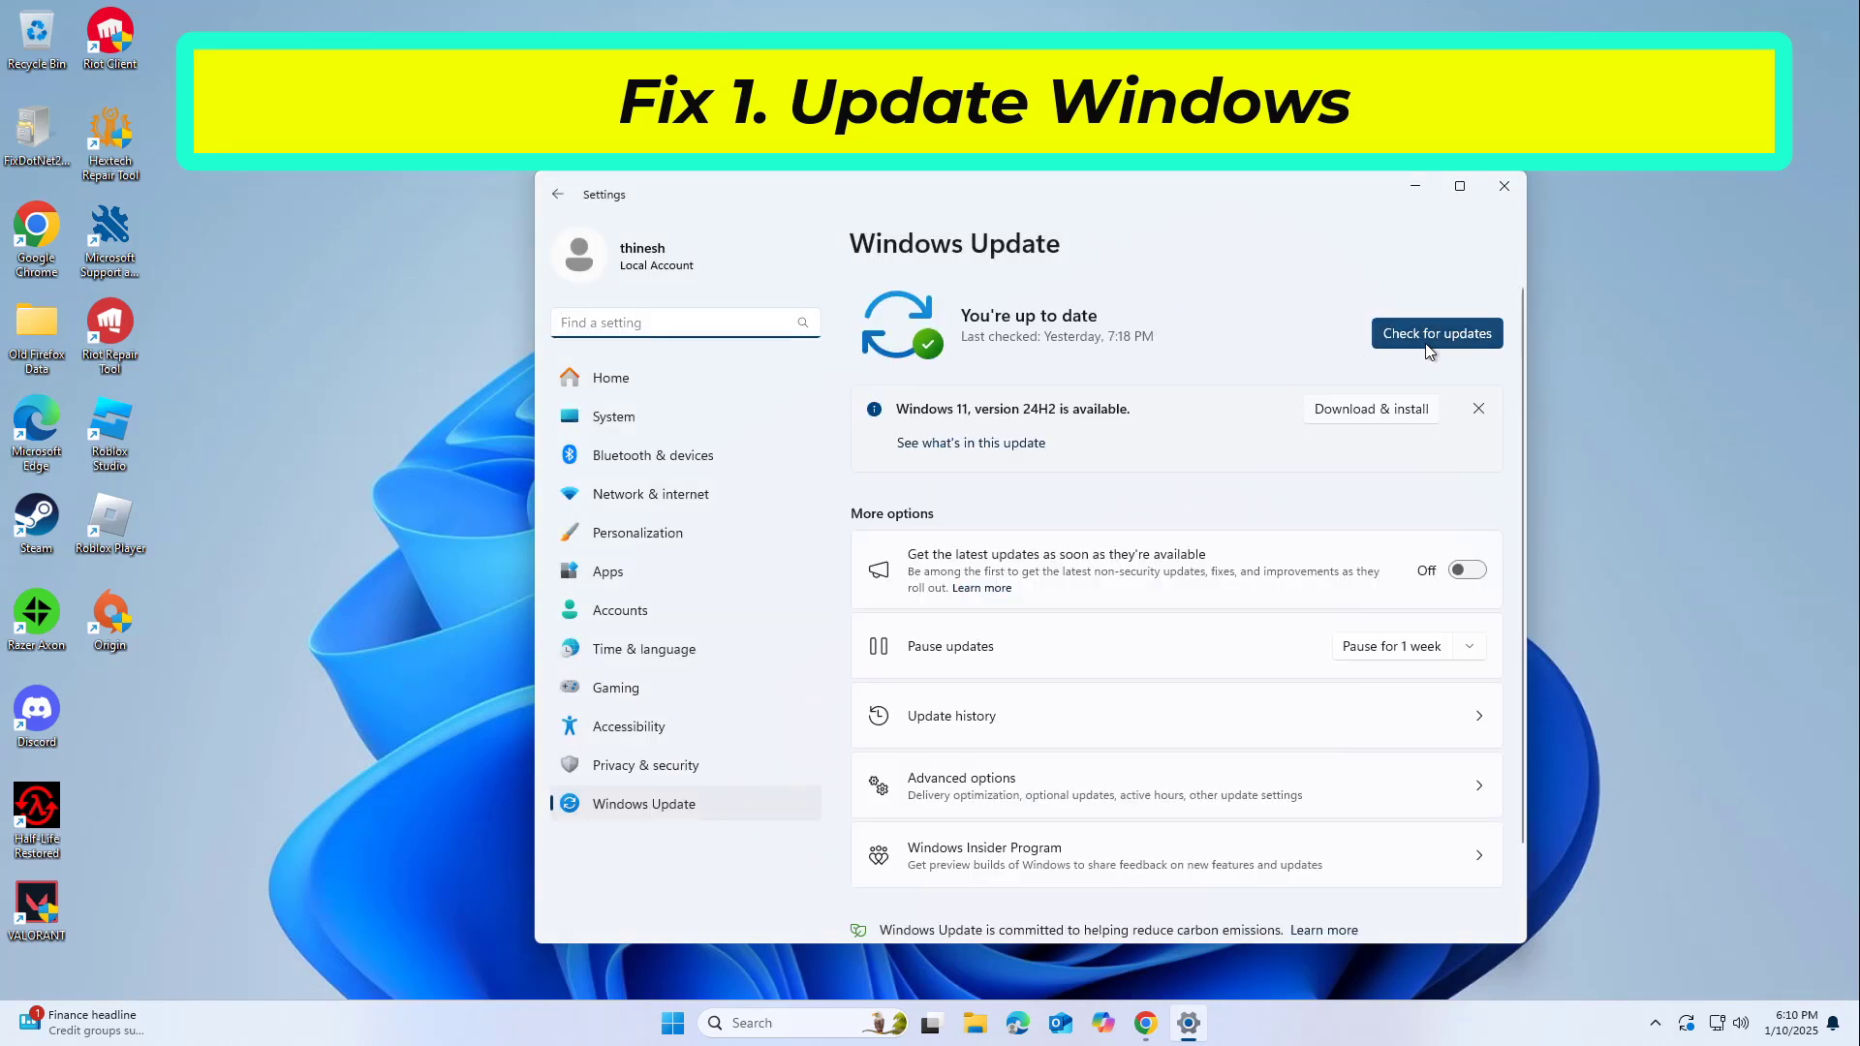
{"action": "left_click", "coordinate": [1429, 349]}
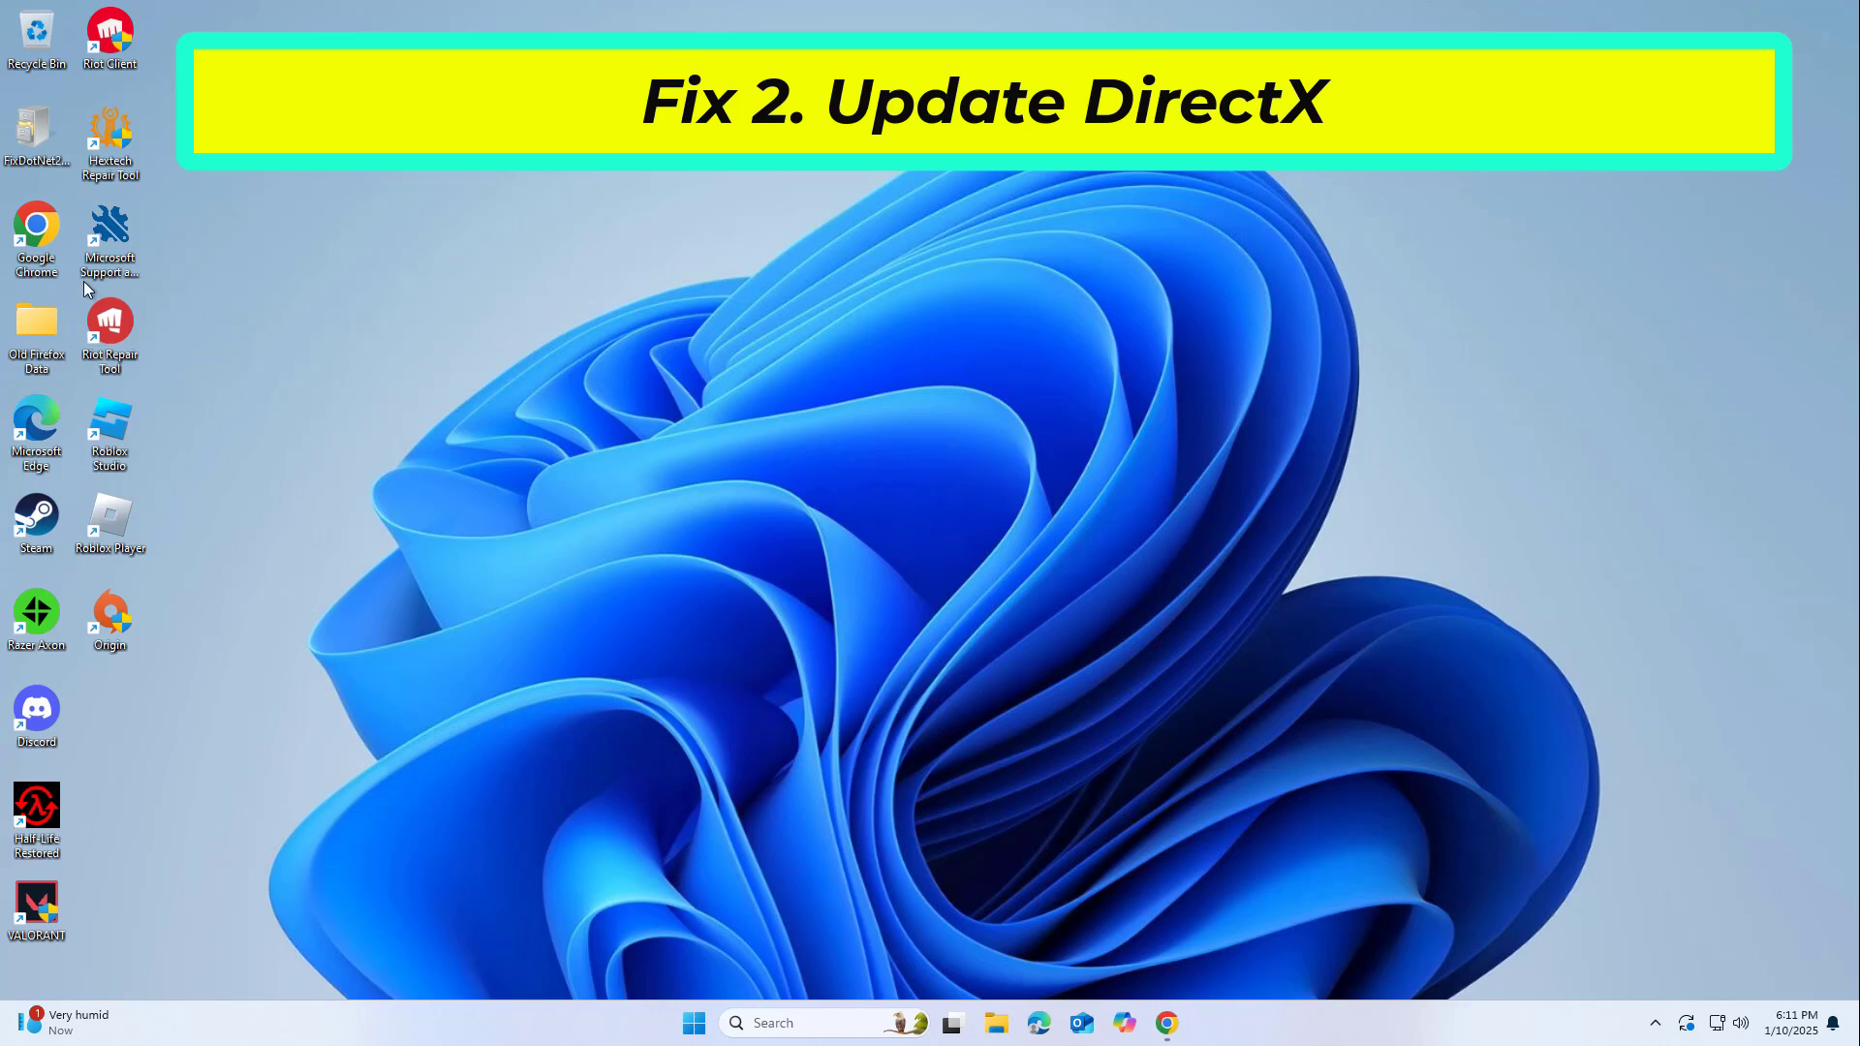
{"action": "double_click", "coordinate": [38, 228]}
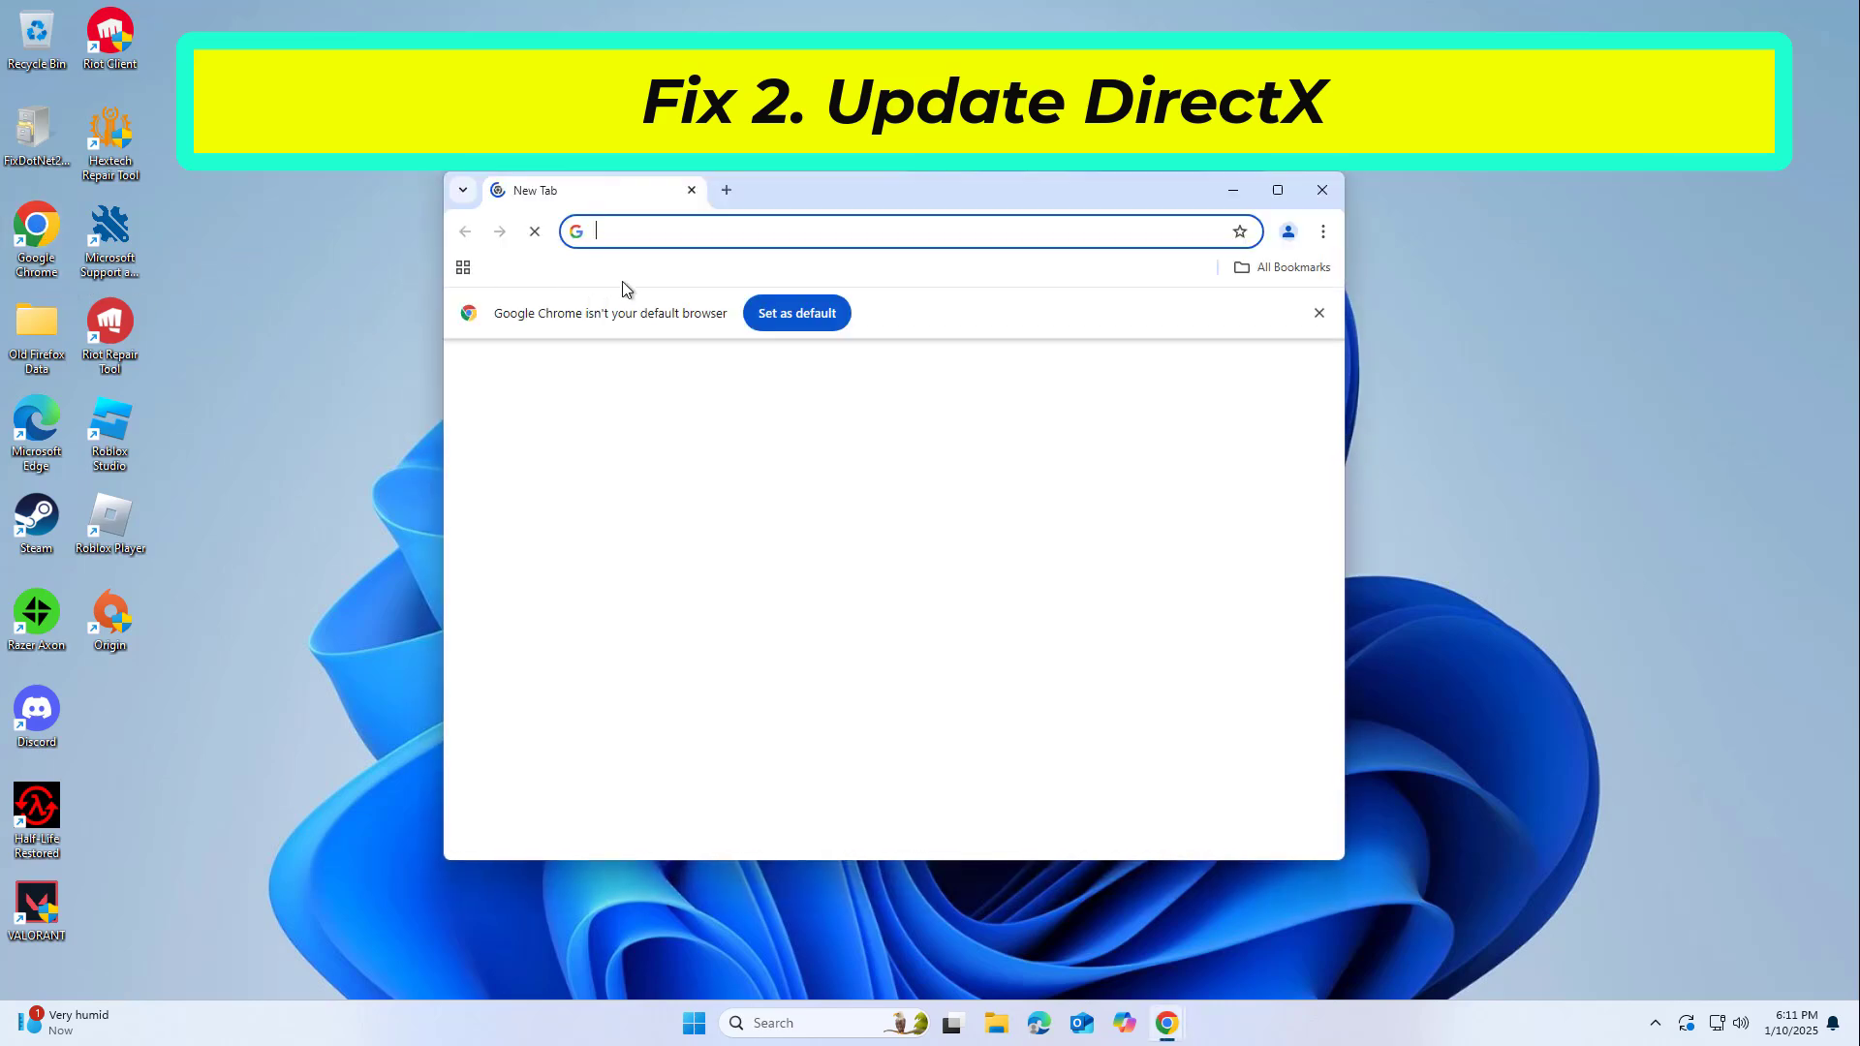
{"action": "right_click", "coordinate": [670, 234]}
{"action": "left_click", "coordinate": [729, 395]}
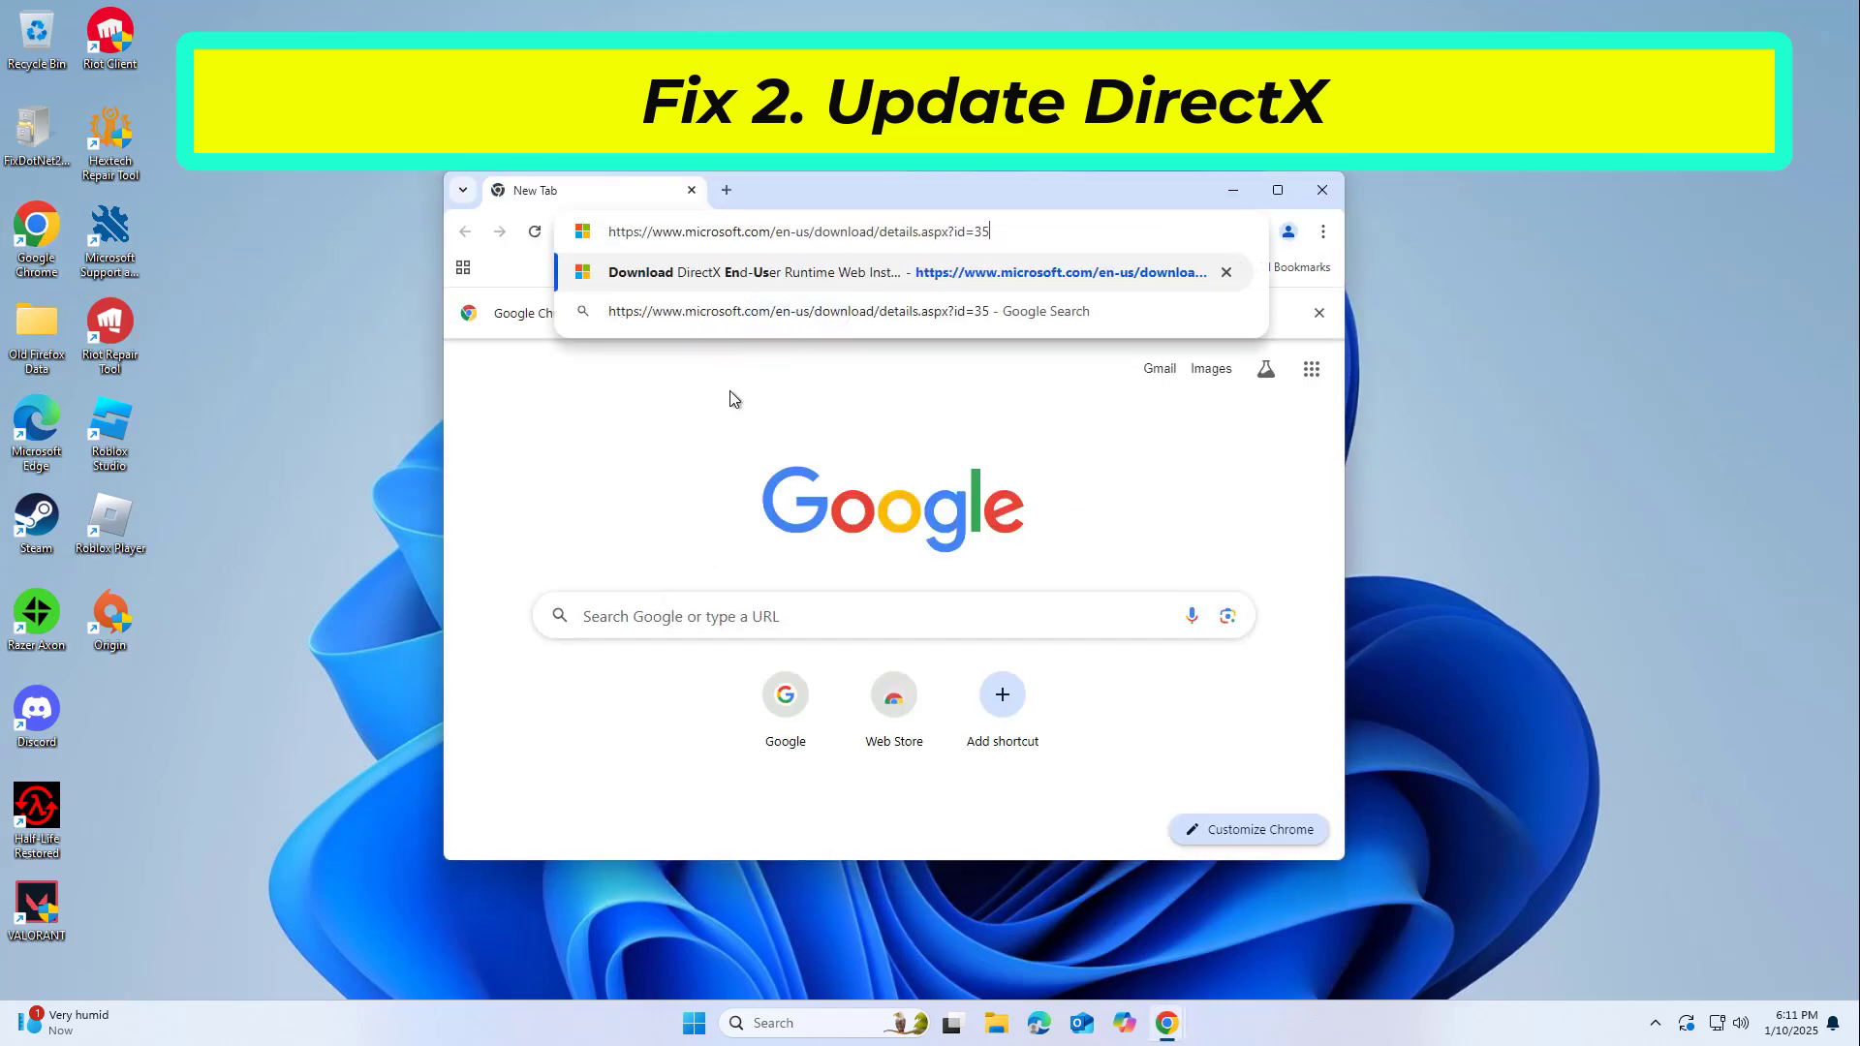
{"action": "key", "text": "Return"}
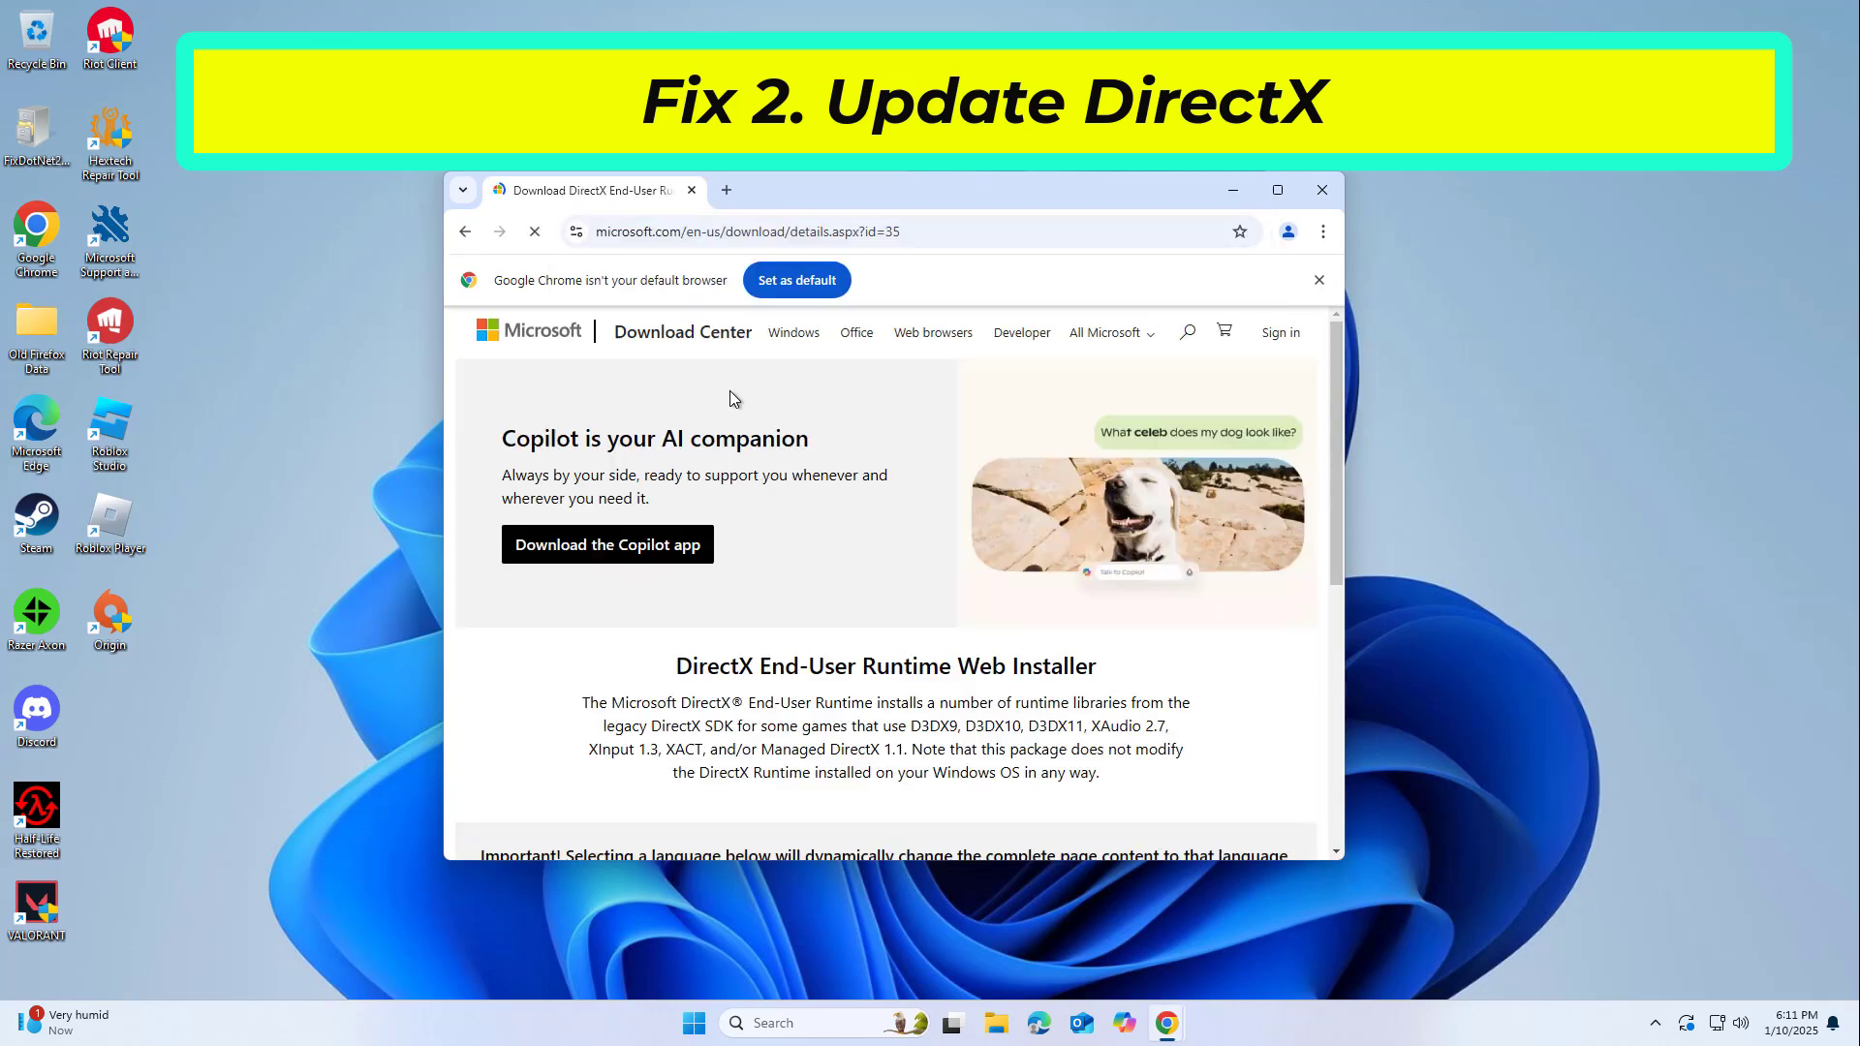
{"action": "left_click_drag", "start_coordinate": [1334, 409], "coordinate": [1328, 480]}
{"action": "left_click", "coordinate": [1085, 739]}
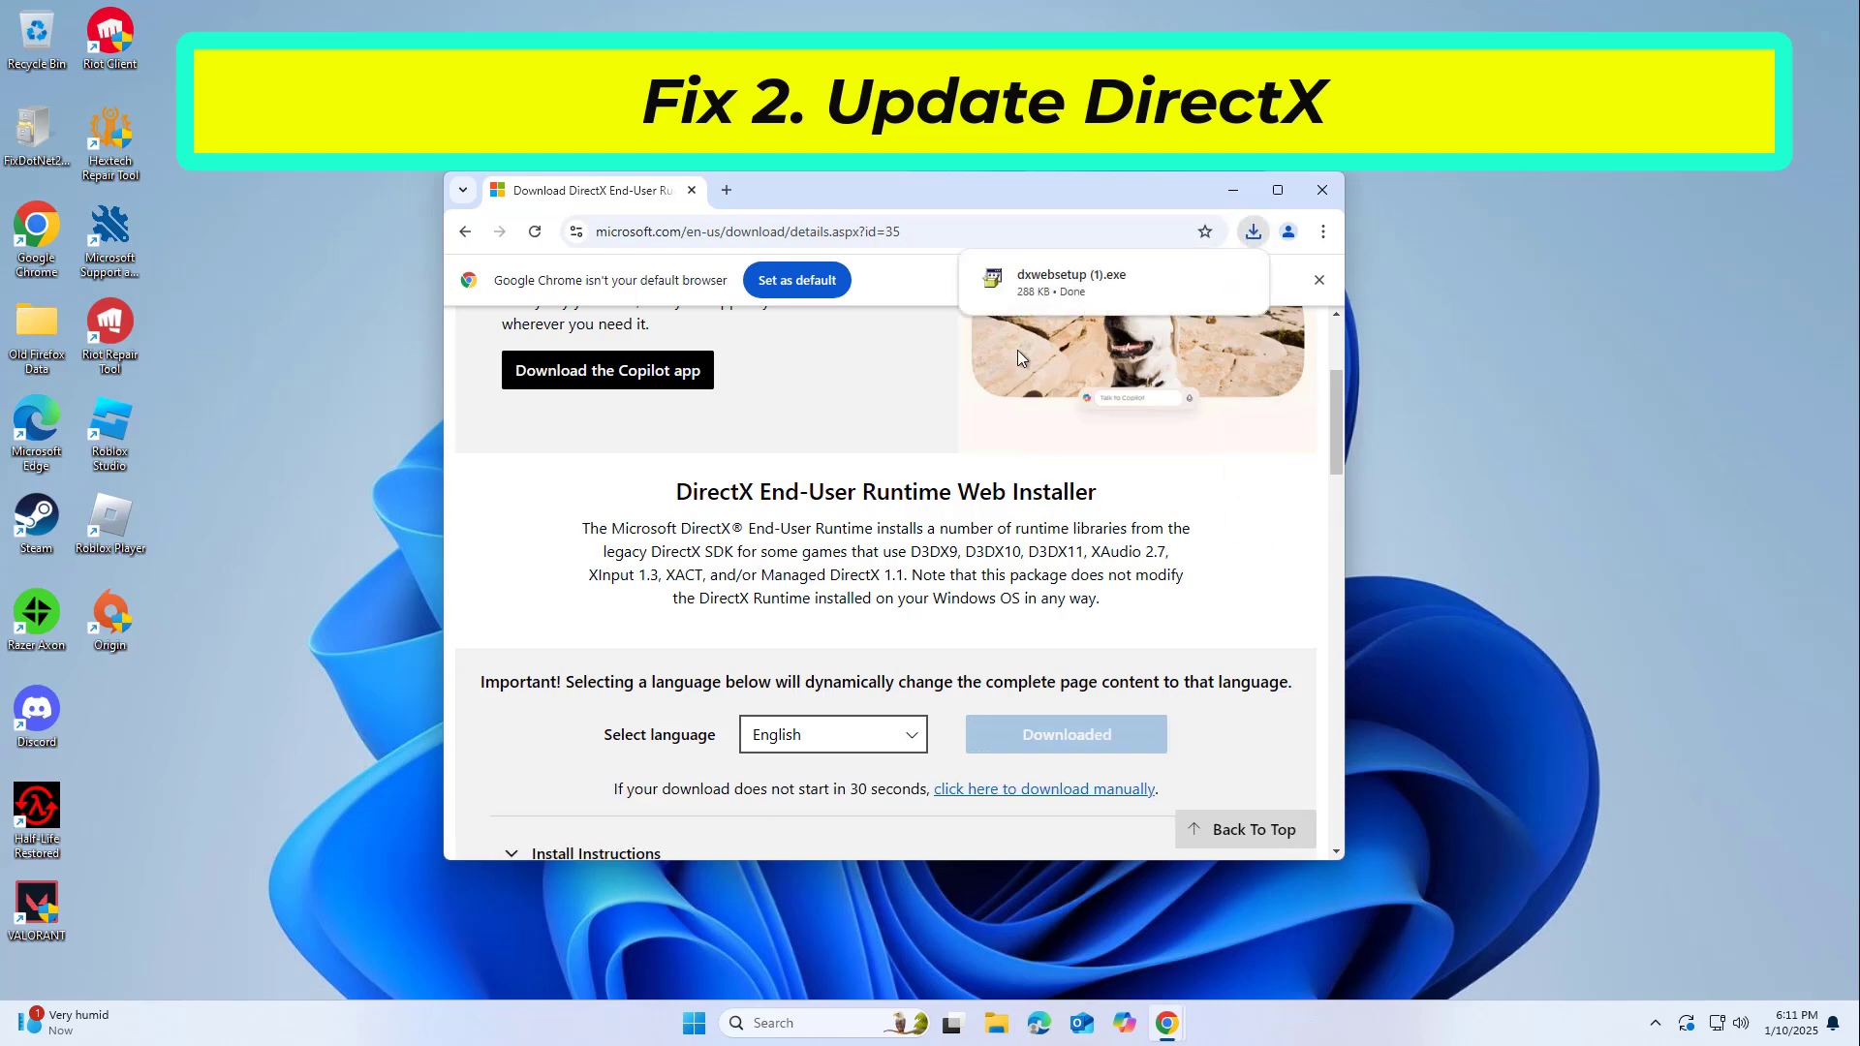
- Run the downloaded DirectX installer to completion, accepting its license agreement, and close the browser
{"action": "left_click", "coordinate": [1062, 280]}
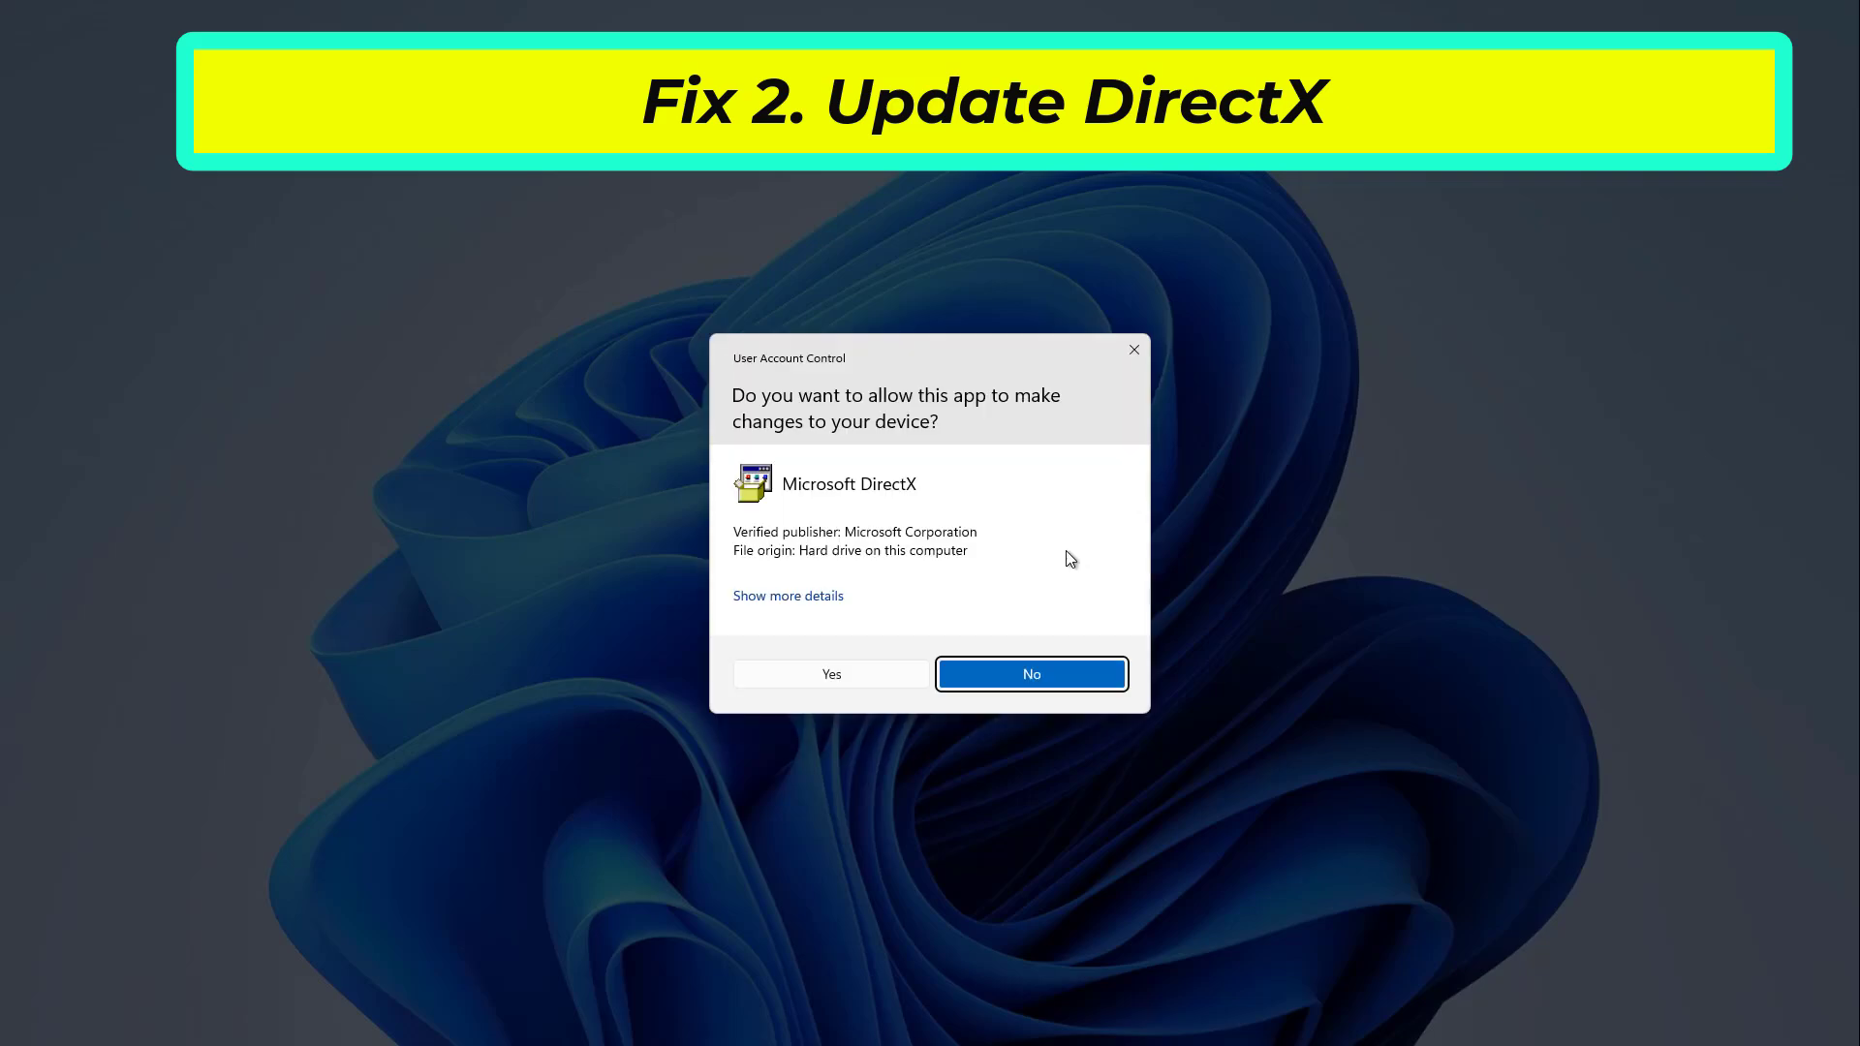
{"action": "left_click", "coordinate": [882, 675]}
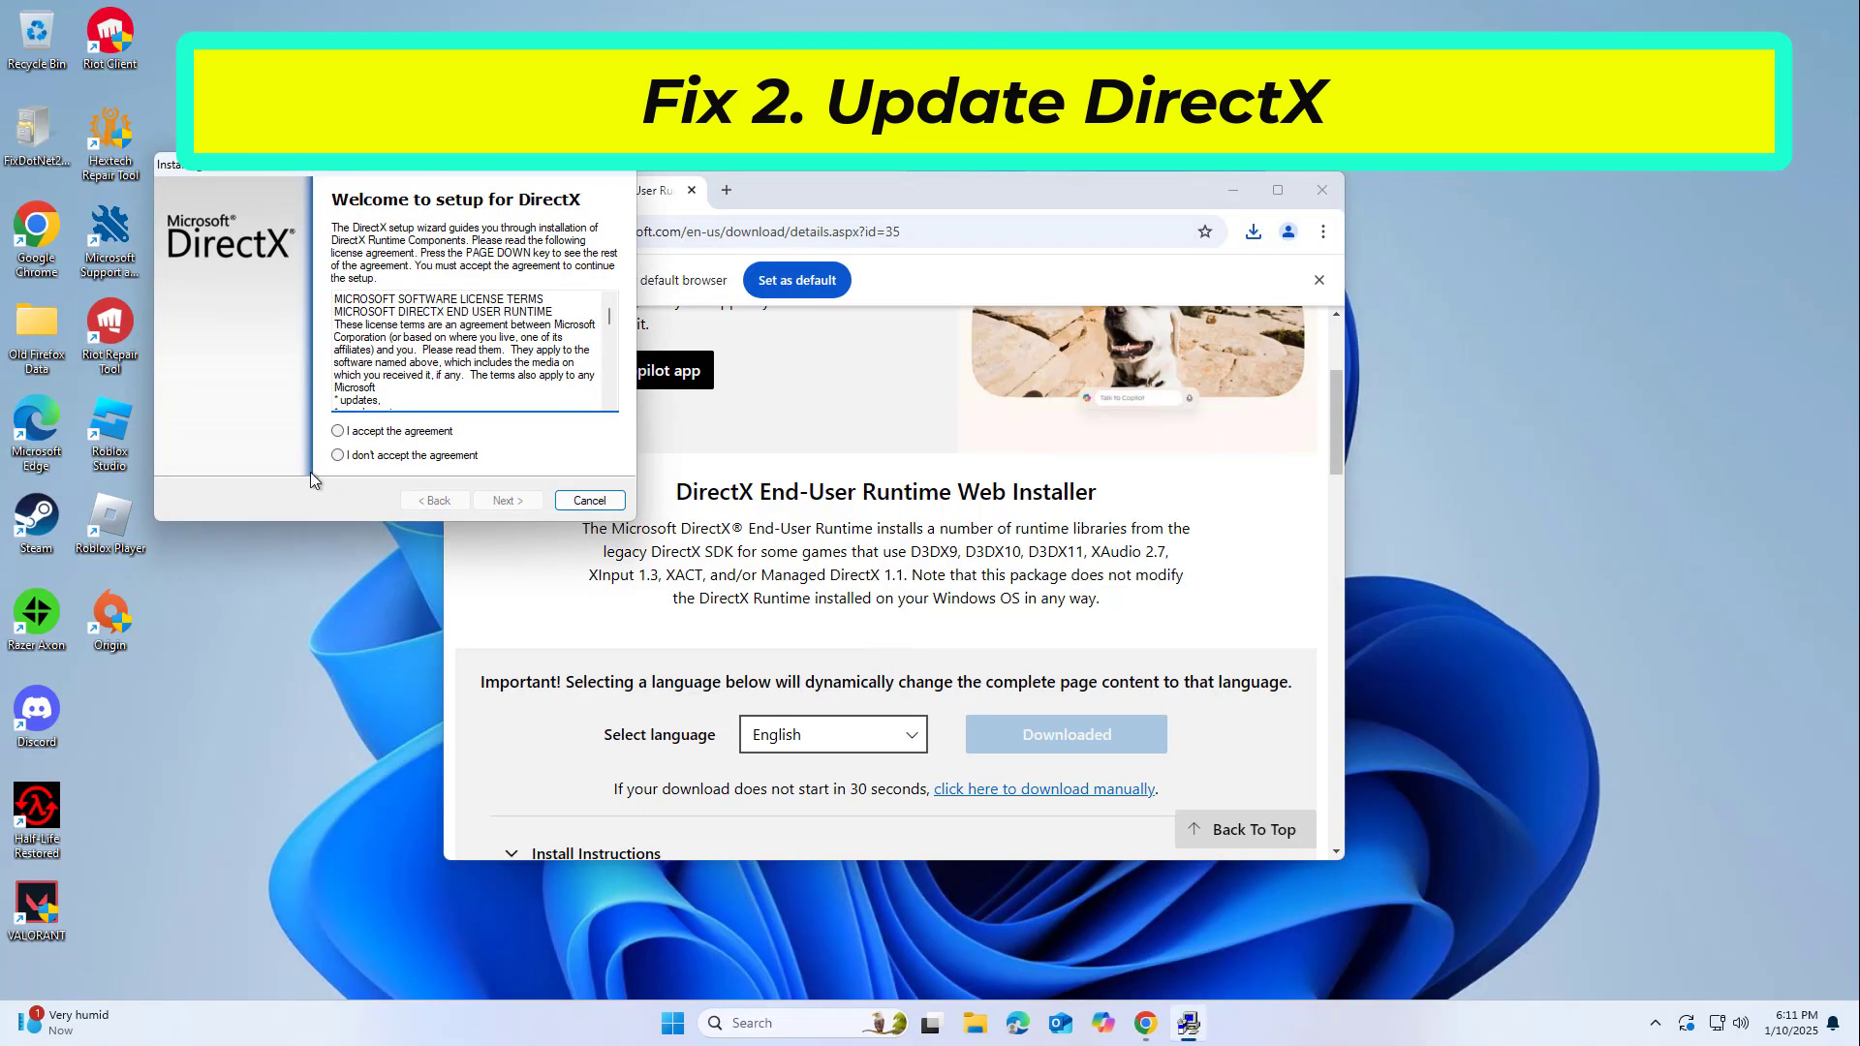
{"action": "left_click", "coordinate": [337, 432]}
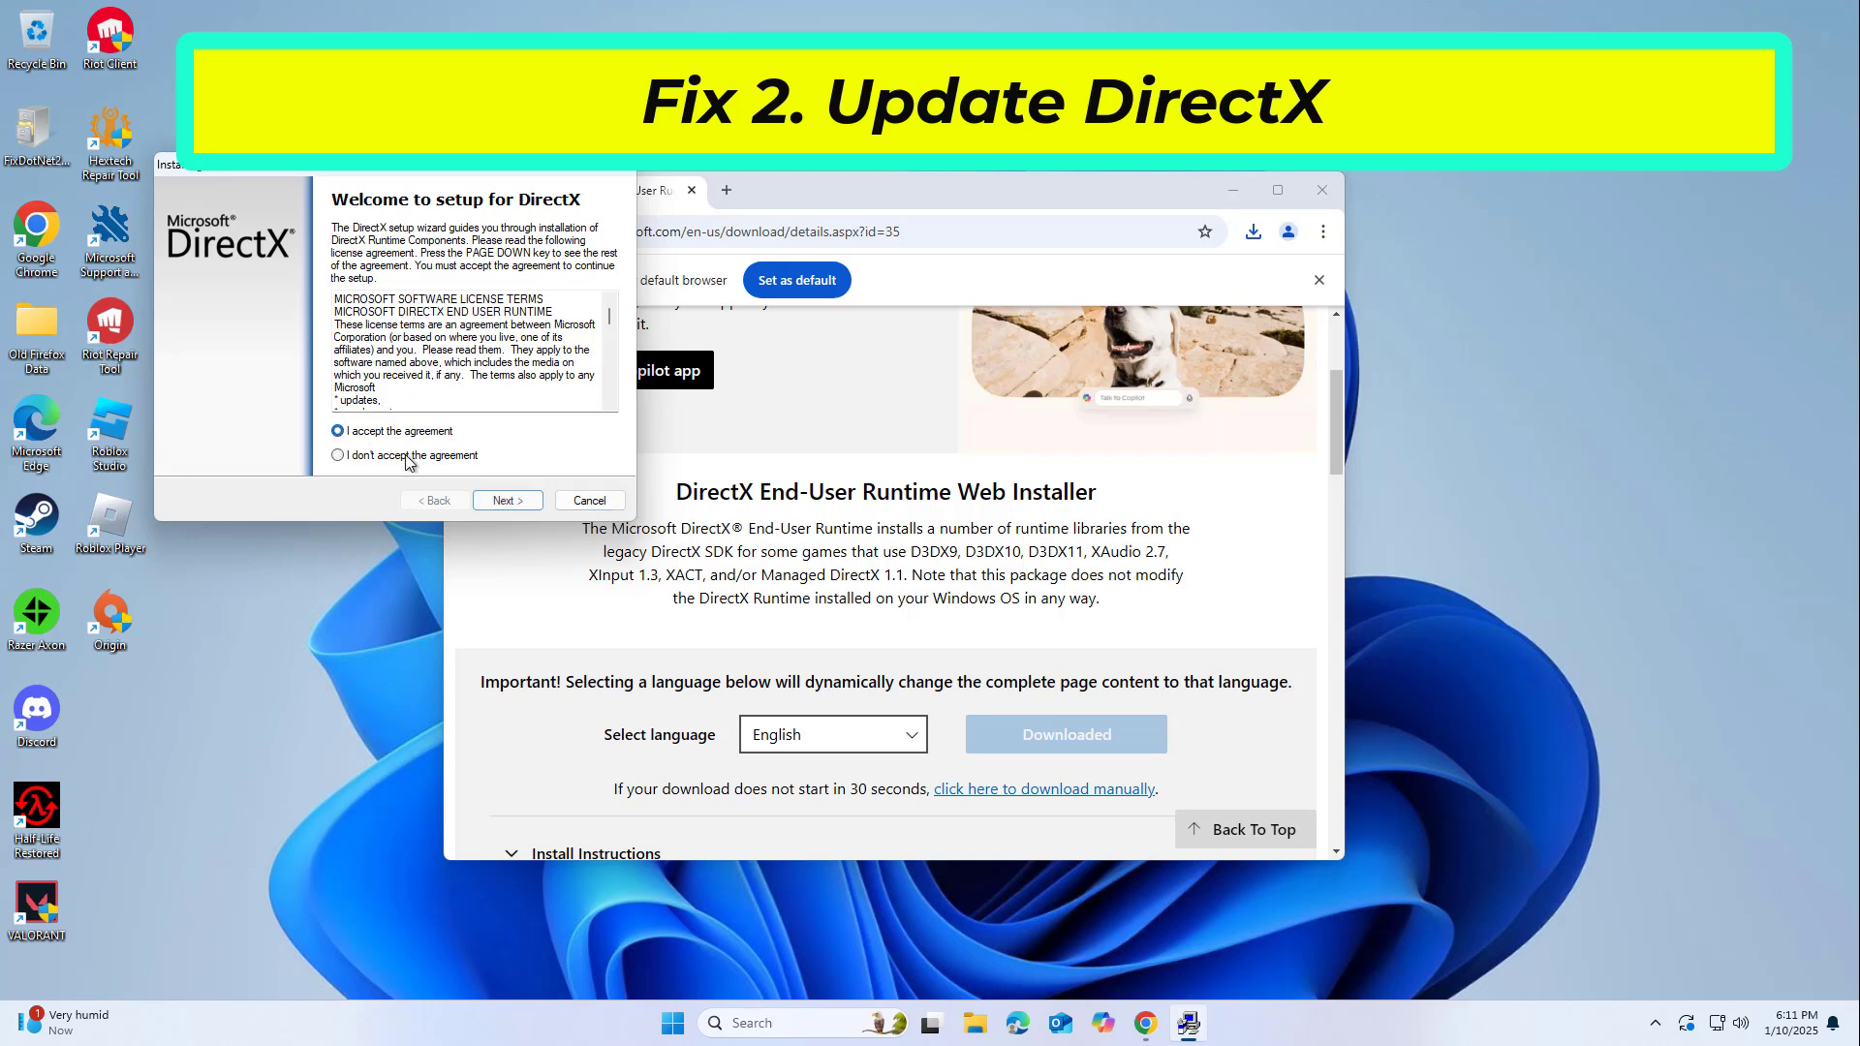
{"action": "left_click", "coordinate": [505, 500]}
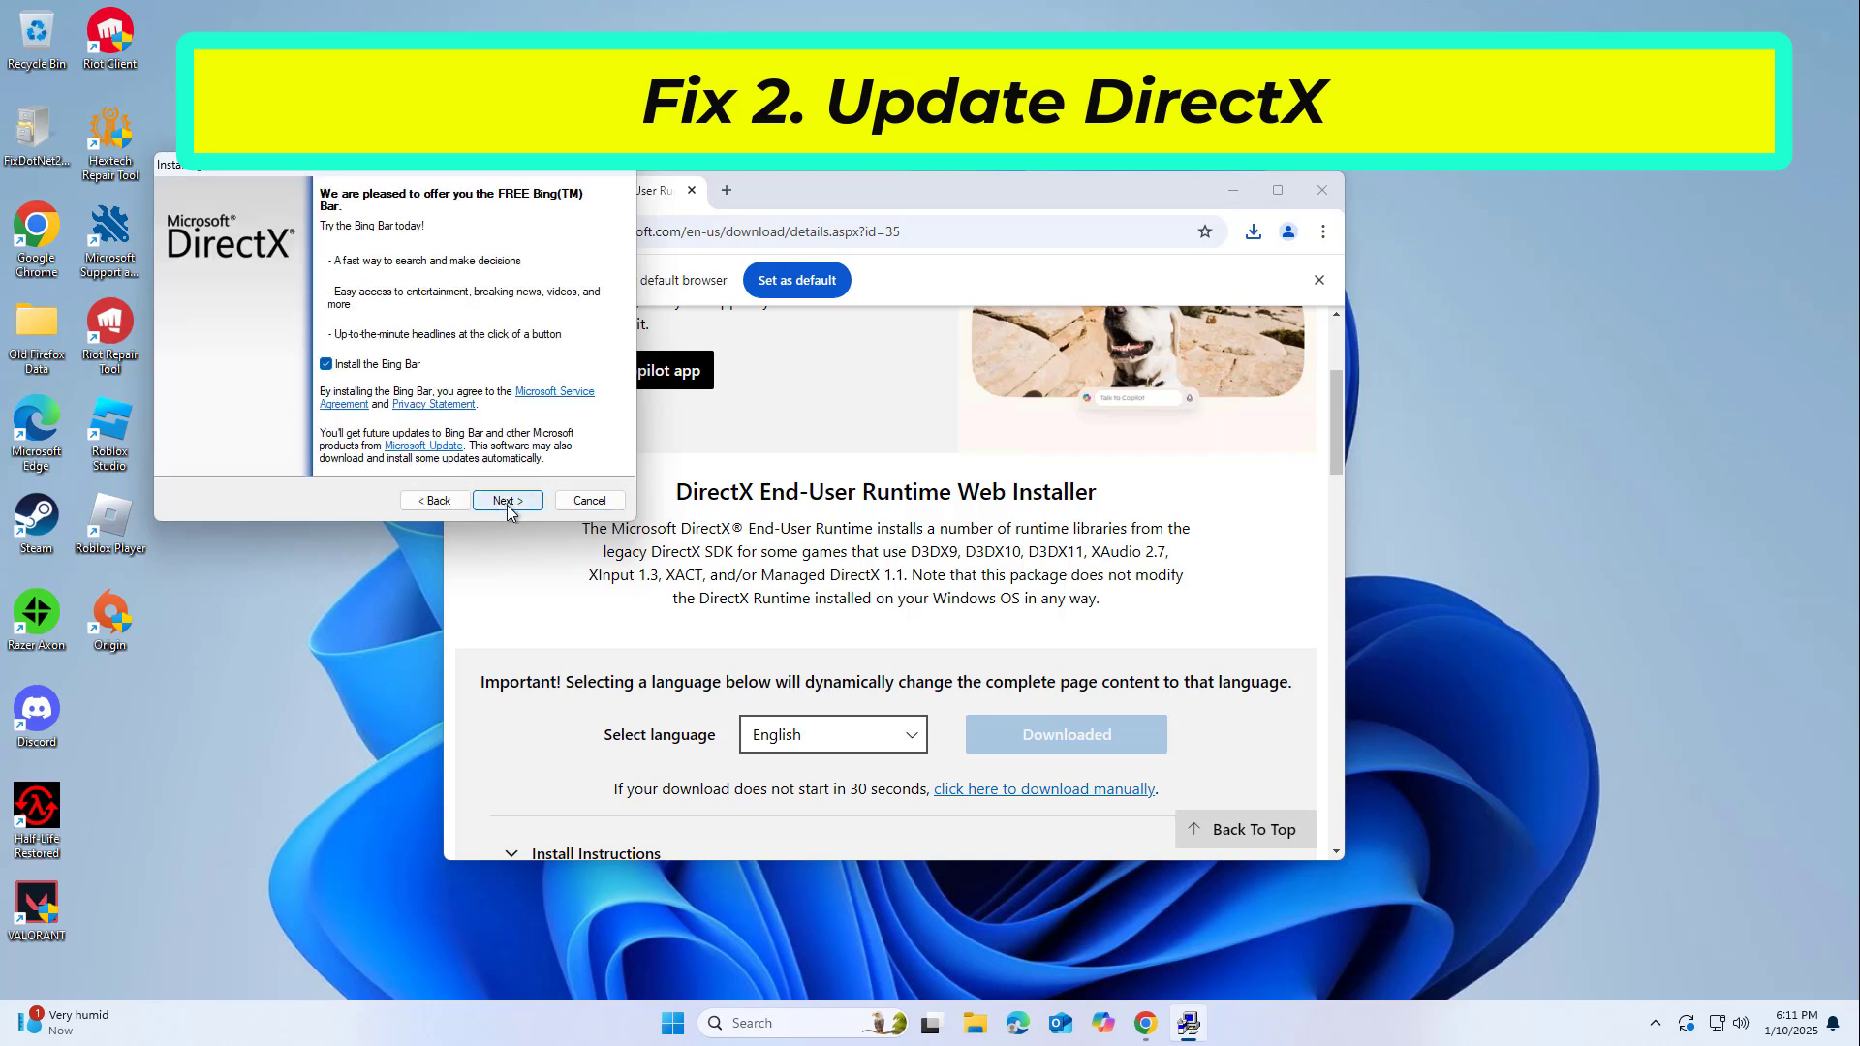
{"action": "left_click", "coordinate": [490, 499]}
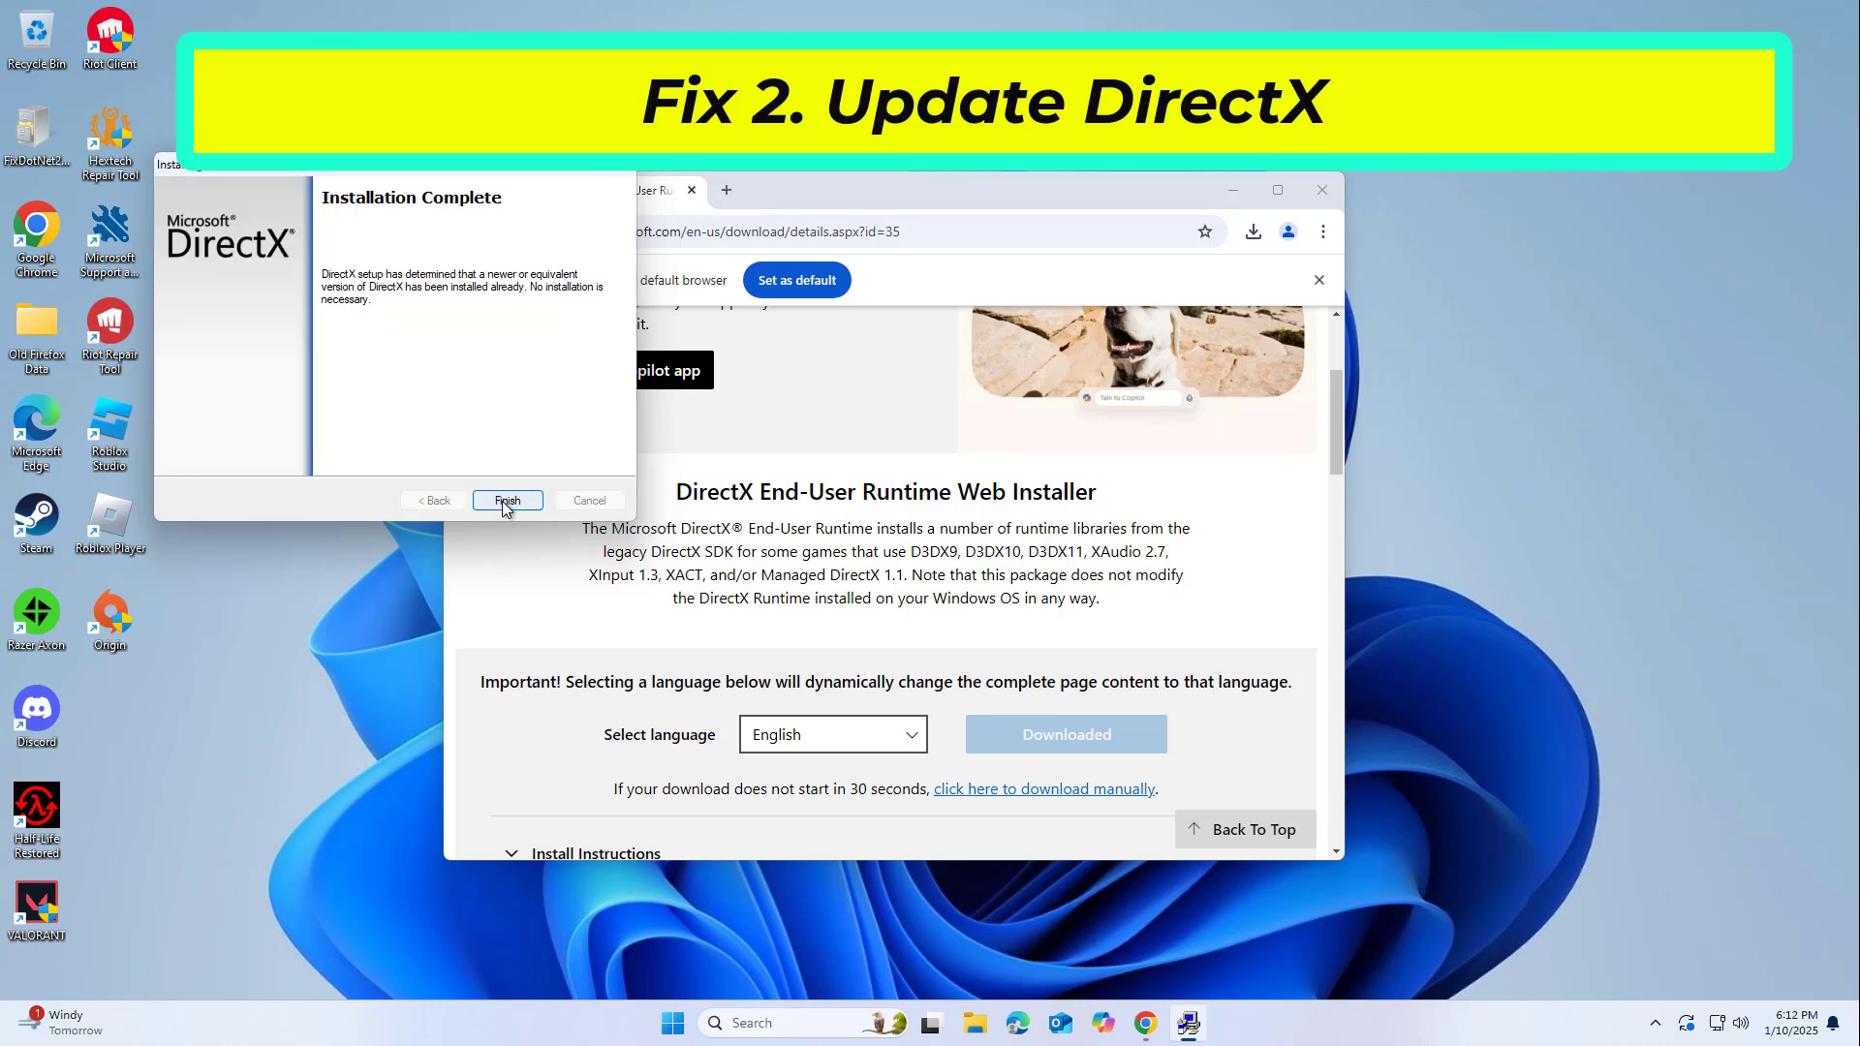
{"action": "left_click", "coordinate": [507, 499]}
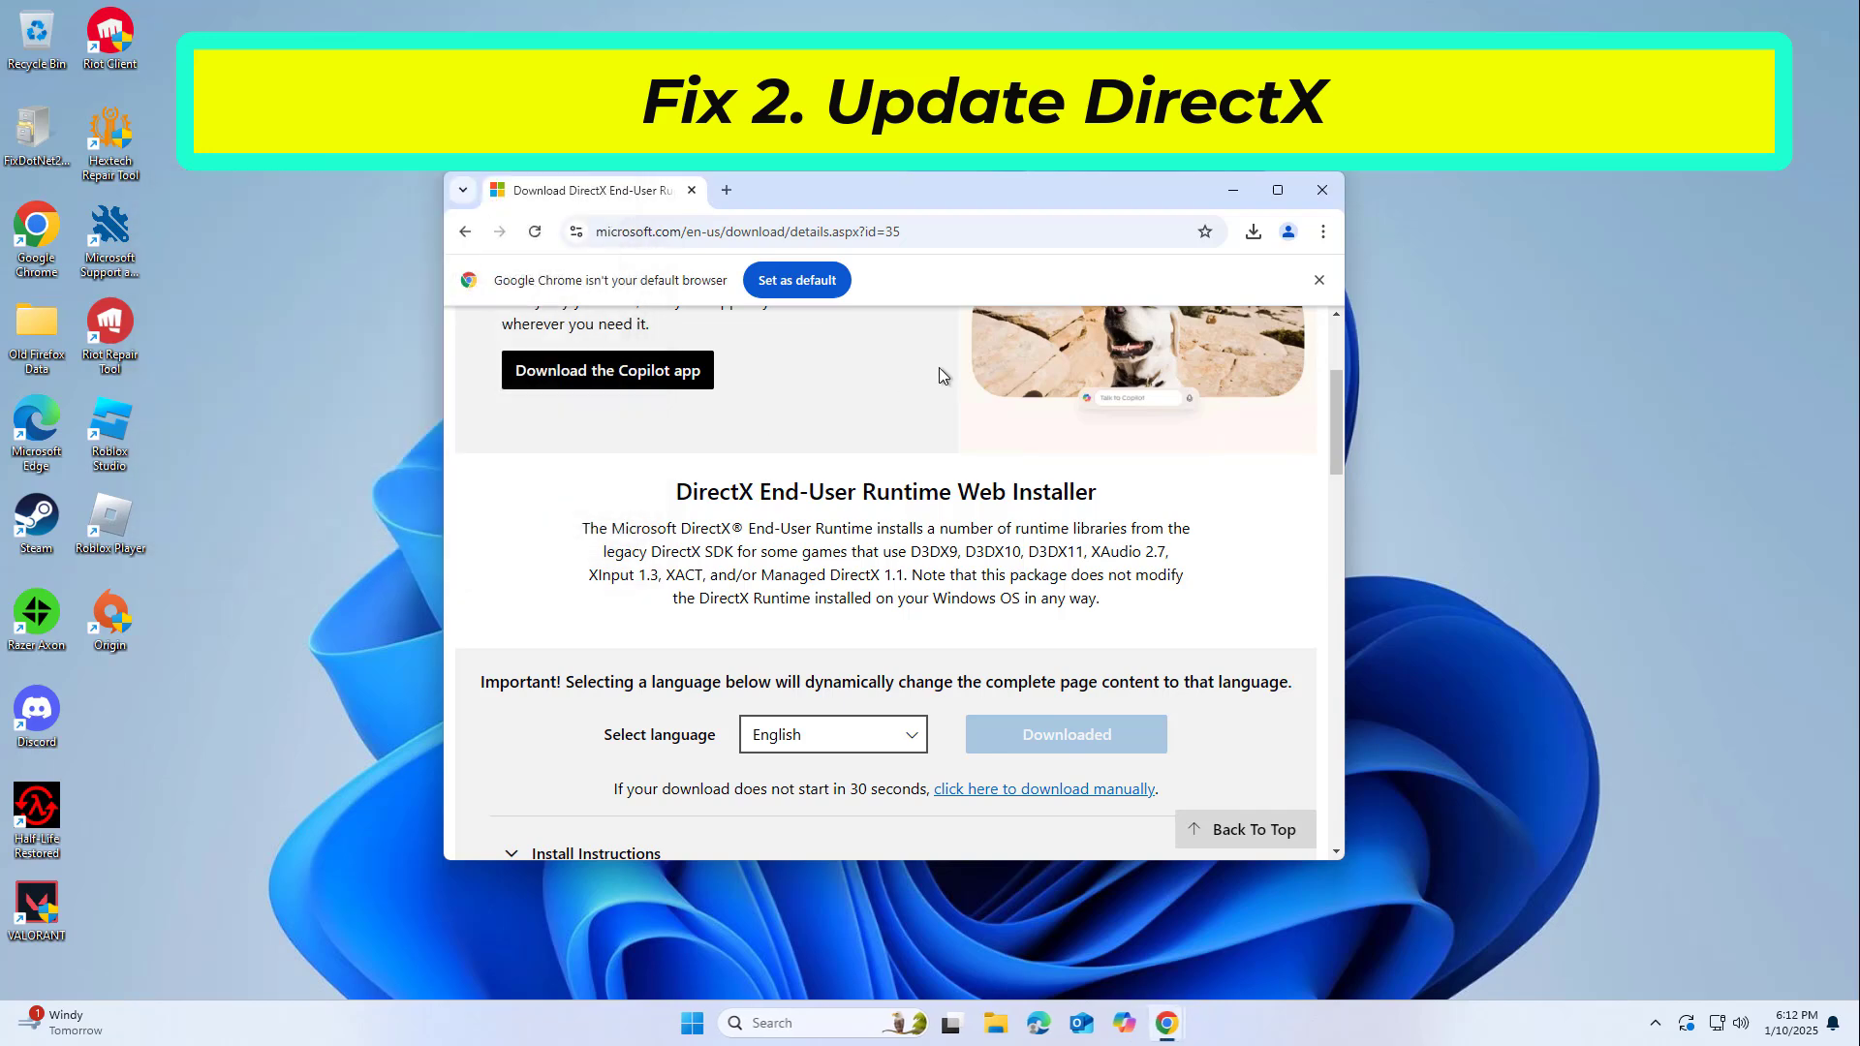
{"action": "left_click", "coordinate": [1323, 190]}
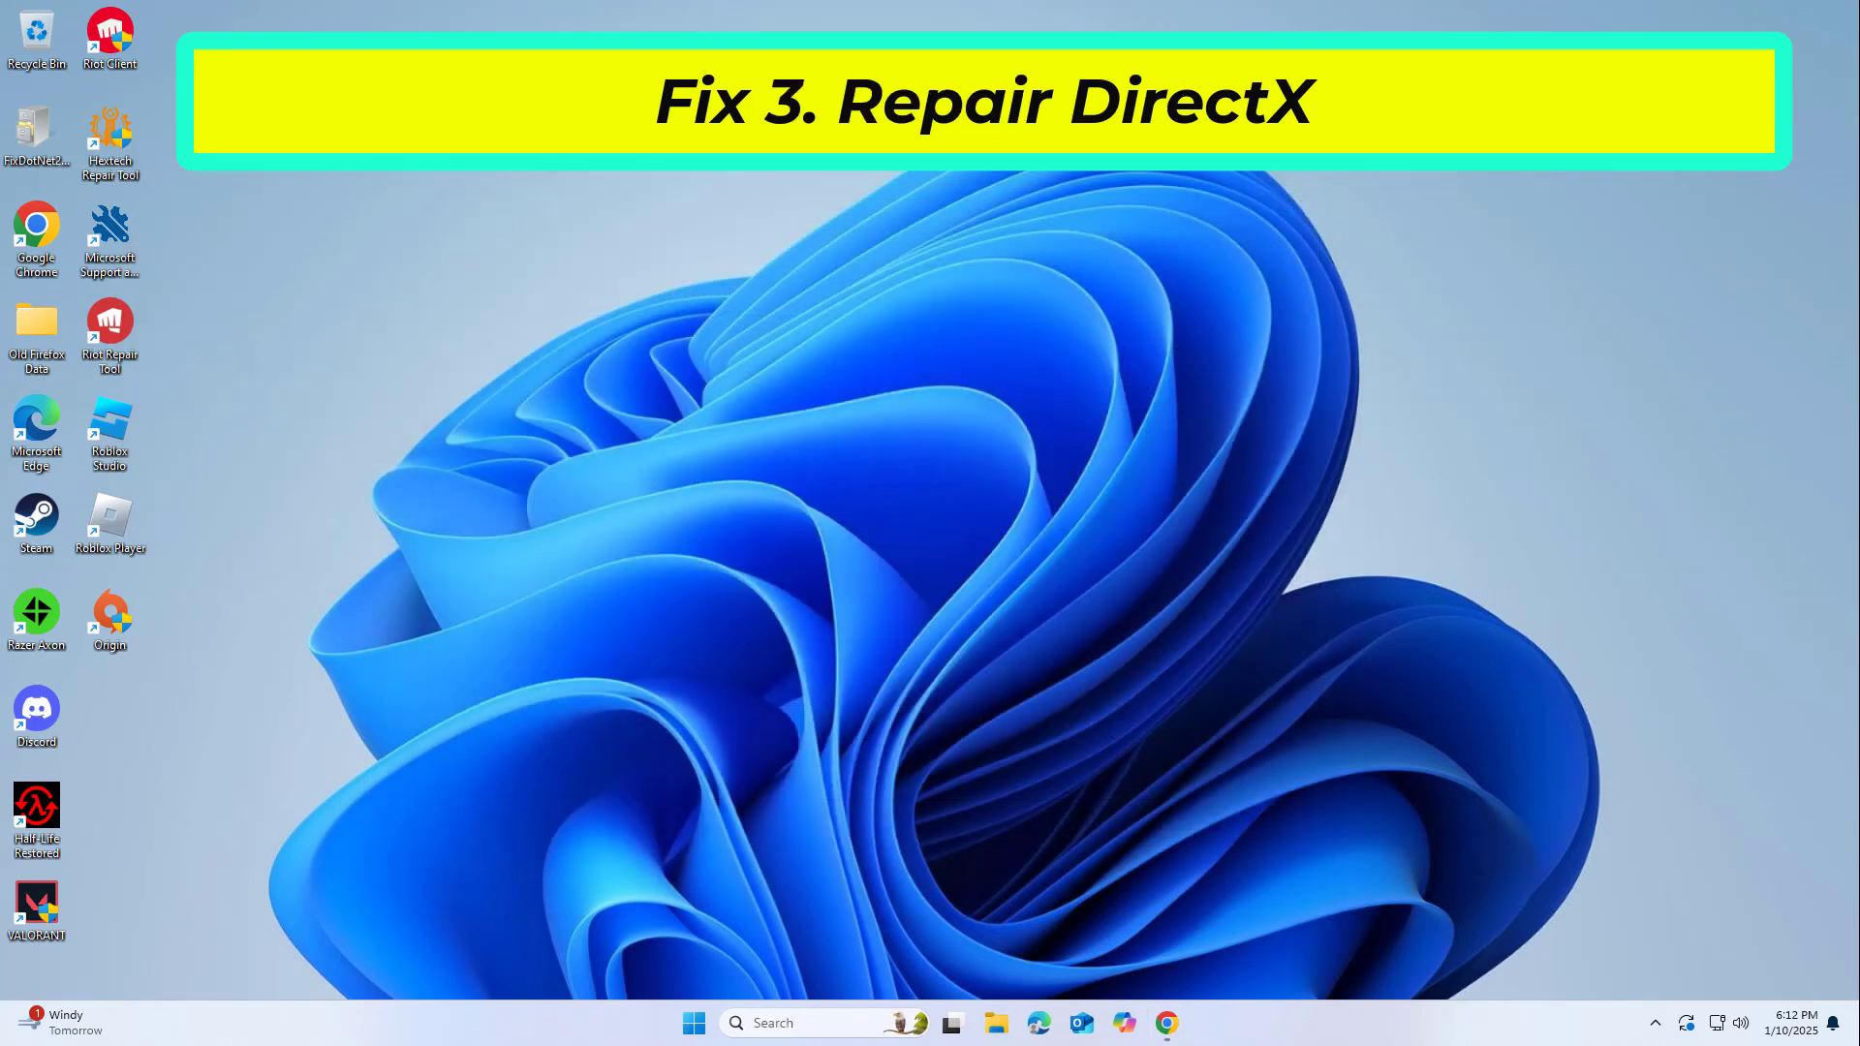
- In Chrome, open Microsoft's support page on the .NET Framework Repair Tool and download the tool
{"action": "double_click", "coordinate": [36, 242]}
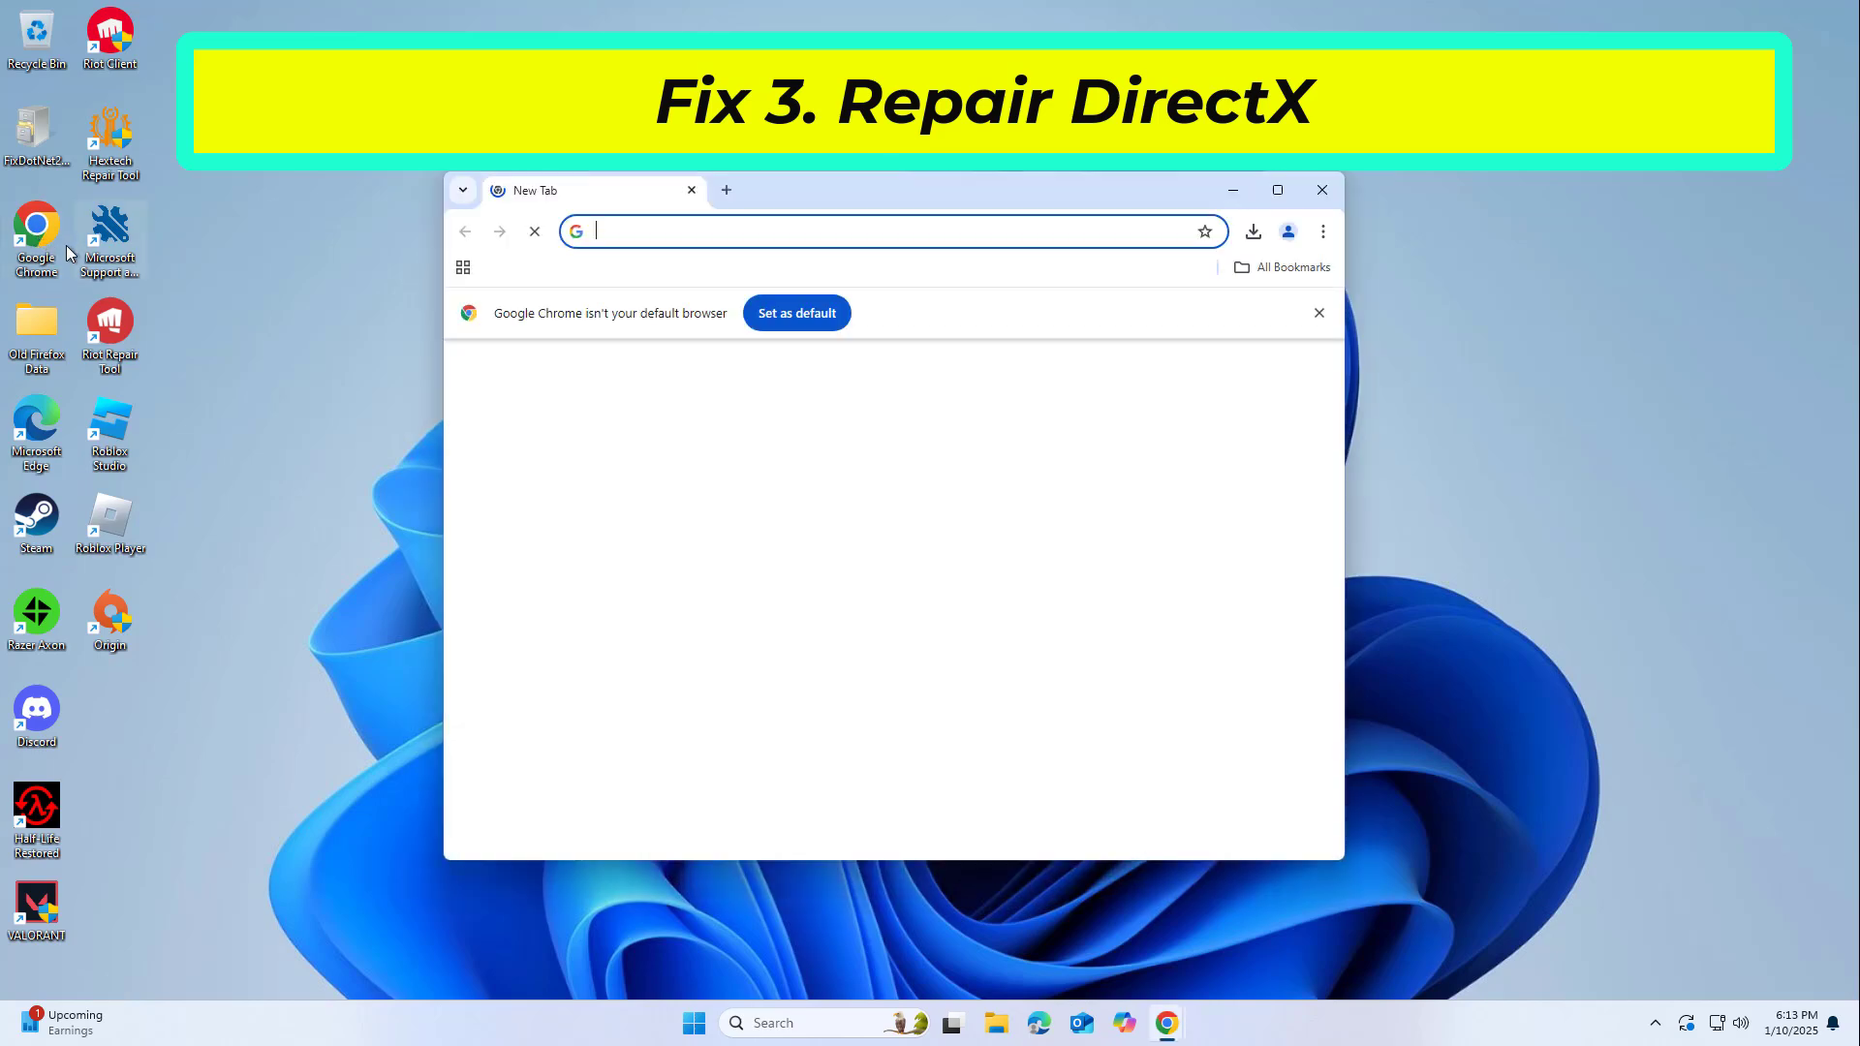
{"action": "right_click", "coordinate": [755, 239]}
{"action": "left_click", "coordinate": [836, 401]}
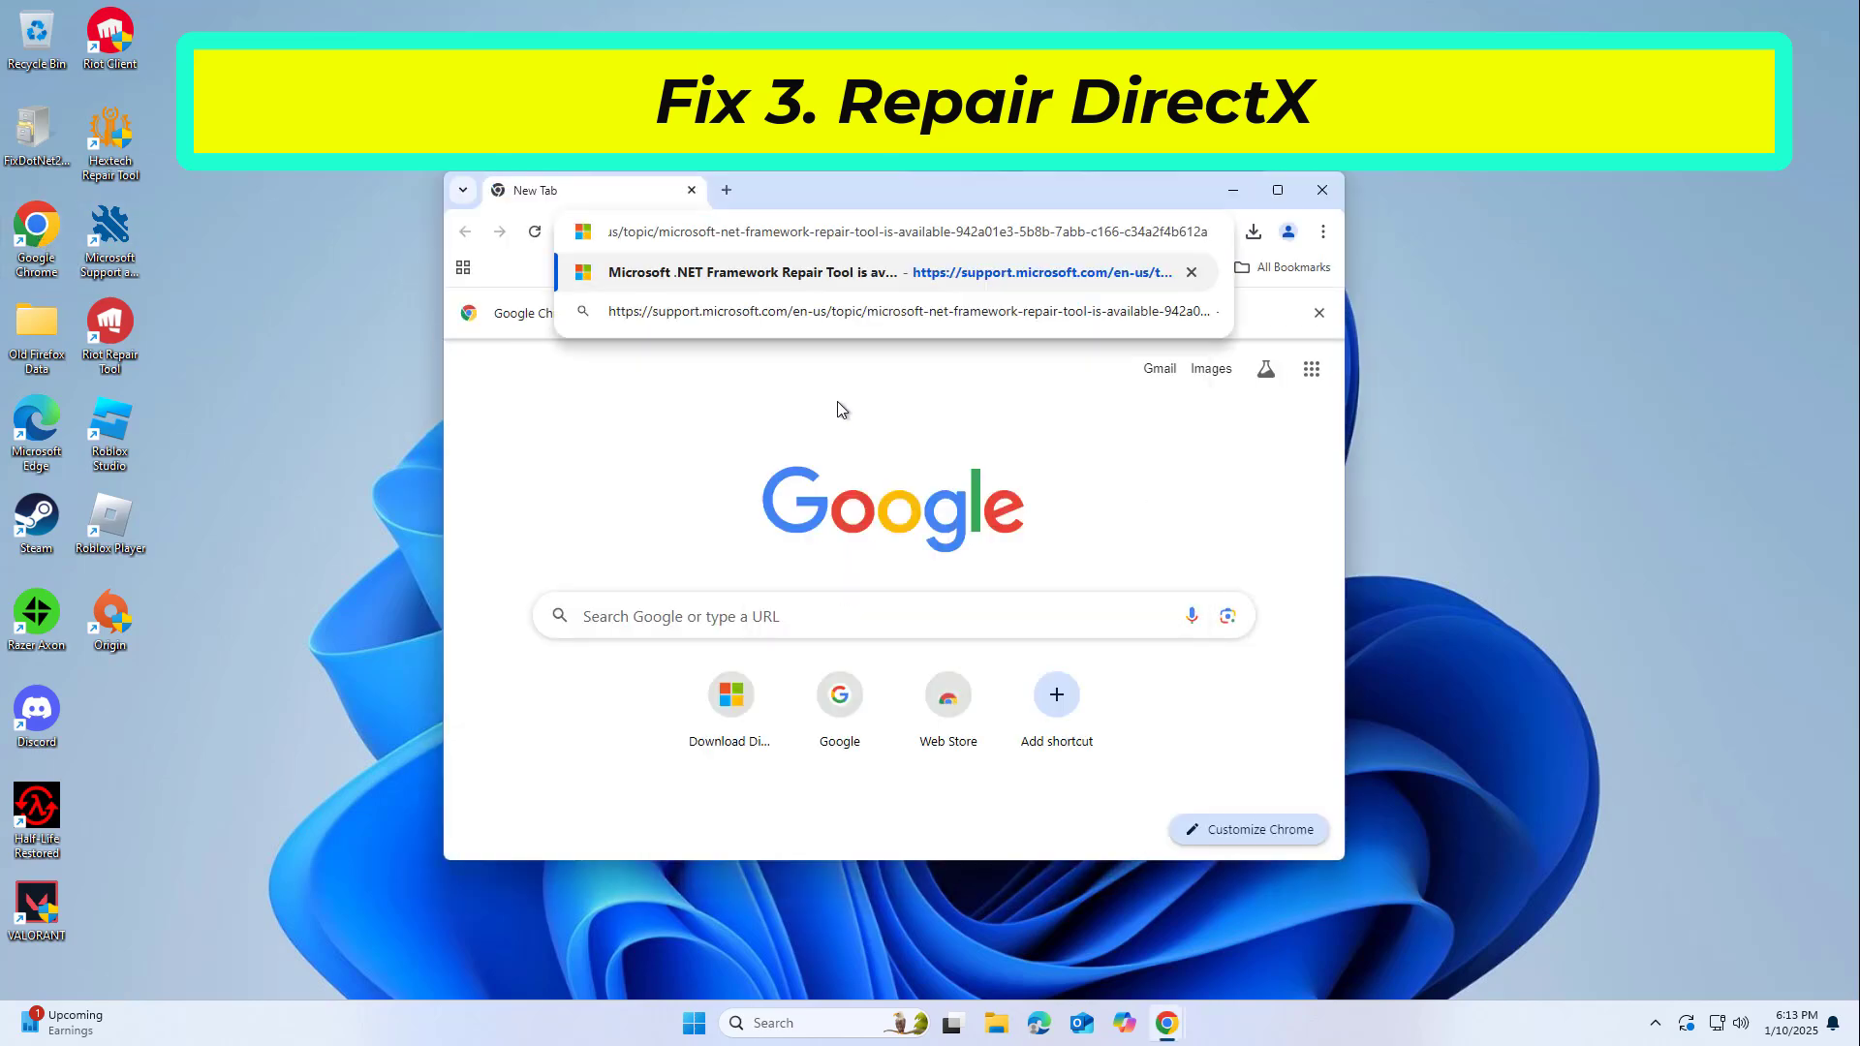
{"action": "key", "text": "Return"}
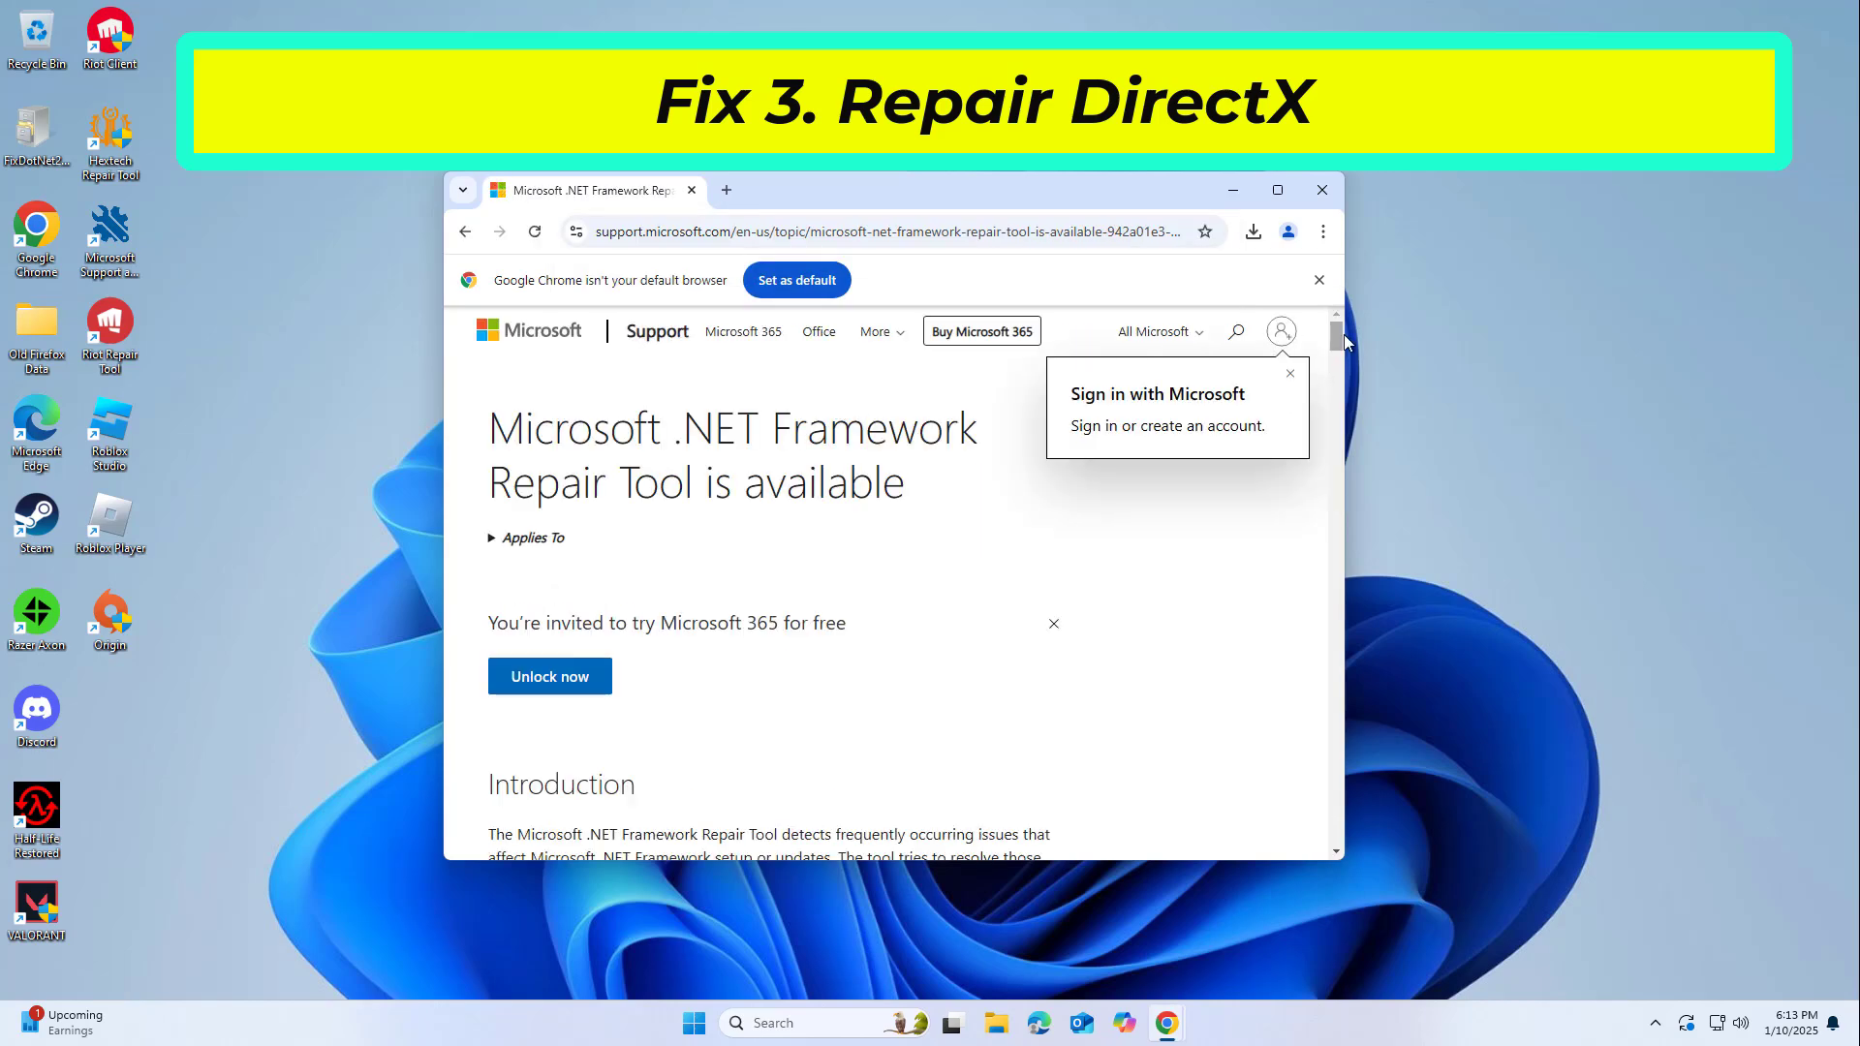
{"action": "left_click_drag", "start_coordinate": [1341, 335], "coordinate": [1337, 403]}
{"action": "scroll", "coordinate": [1335, 403], "scroll_direction": "up", "scroll_amount": 1}
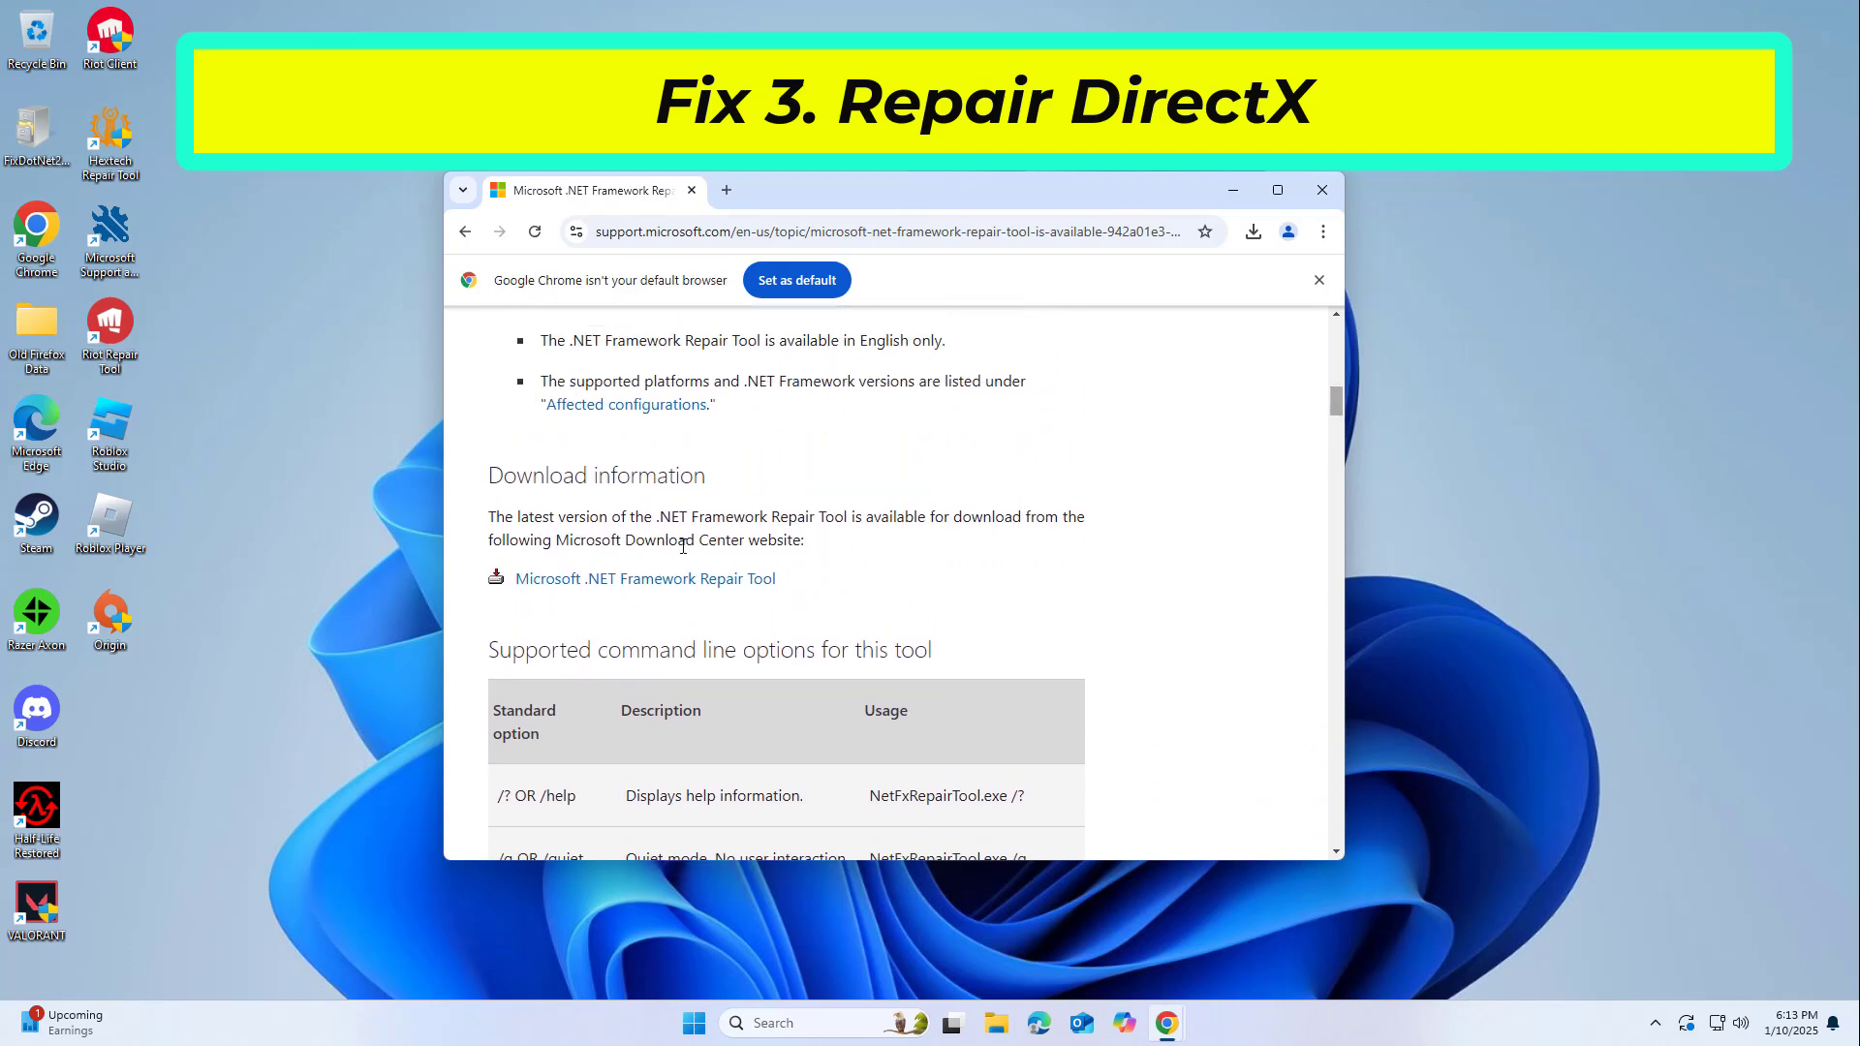
{"action": "left_click", "coordinate": [676, 584]}
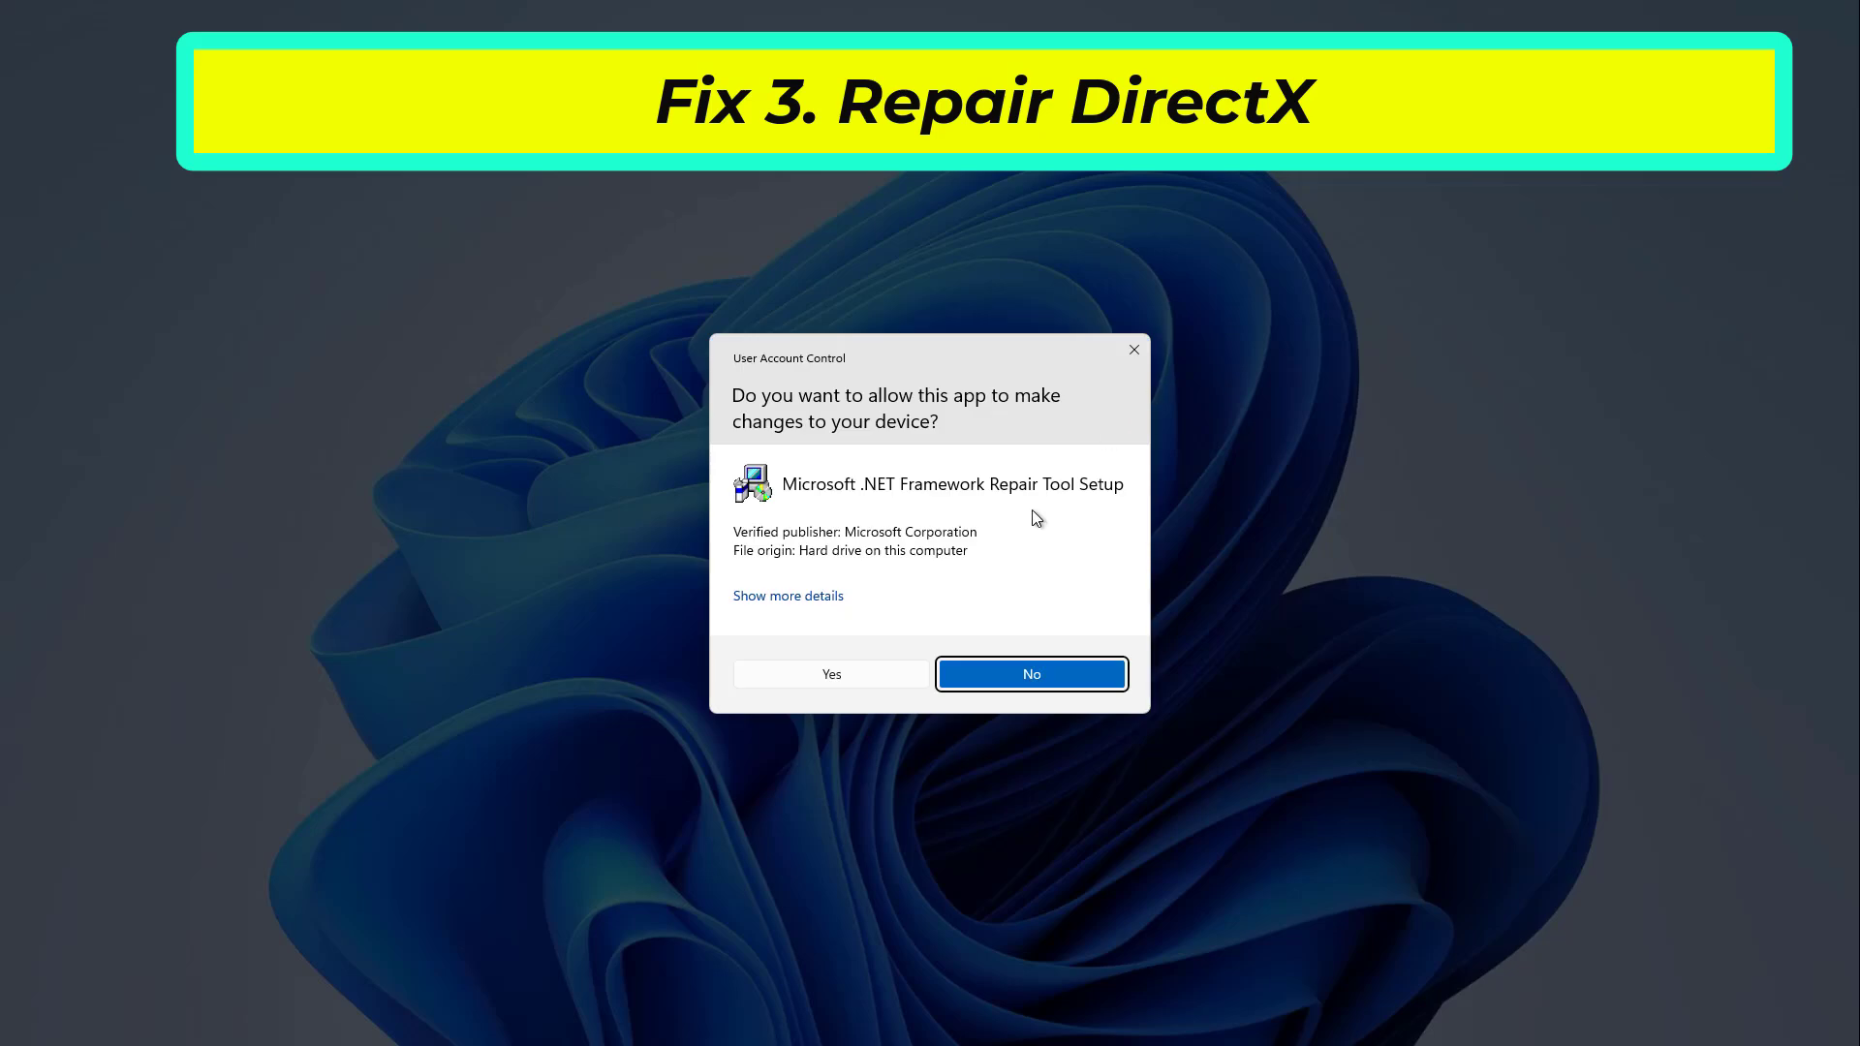
- Run the .NET Framework Repair Tool with its license terms accepted, apply the recommended changes, and close the tool and browser
{"action": "left_click", "coordinate": [843, 671]}
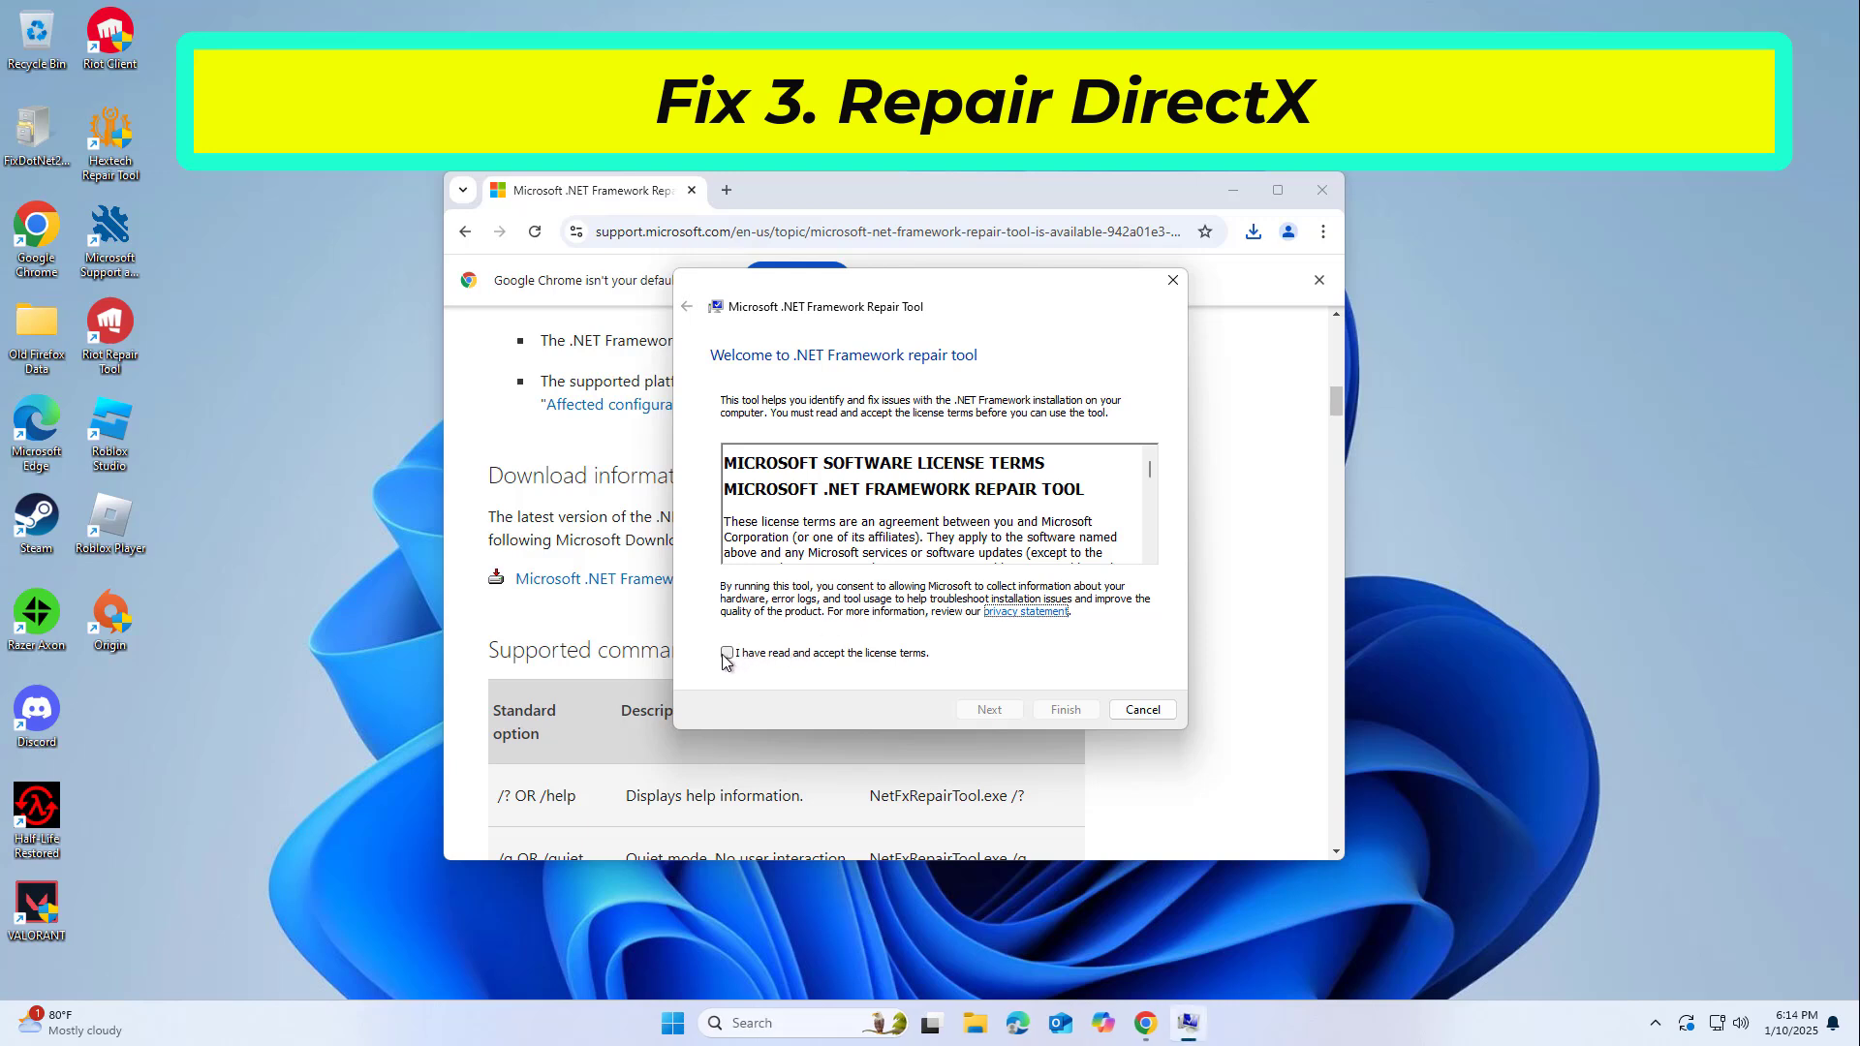
{"action": "left_click", "coordinate": [728, 652]}
{"action": "left_click", "coordinate": [989, 709]}
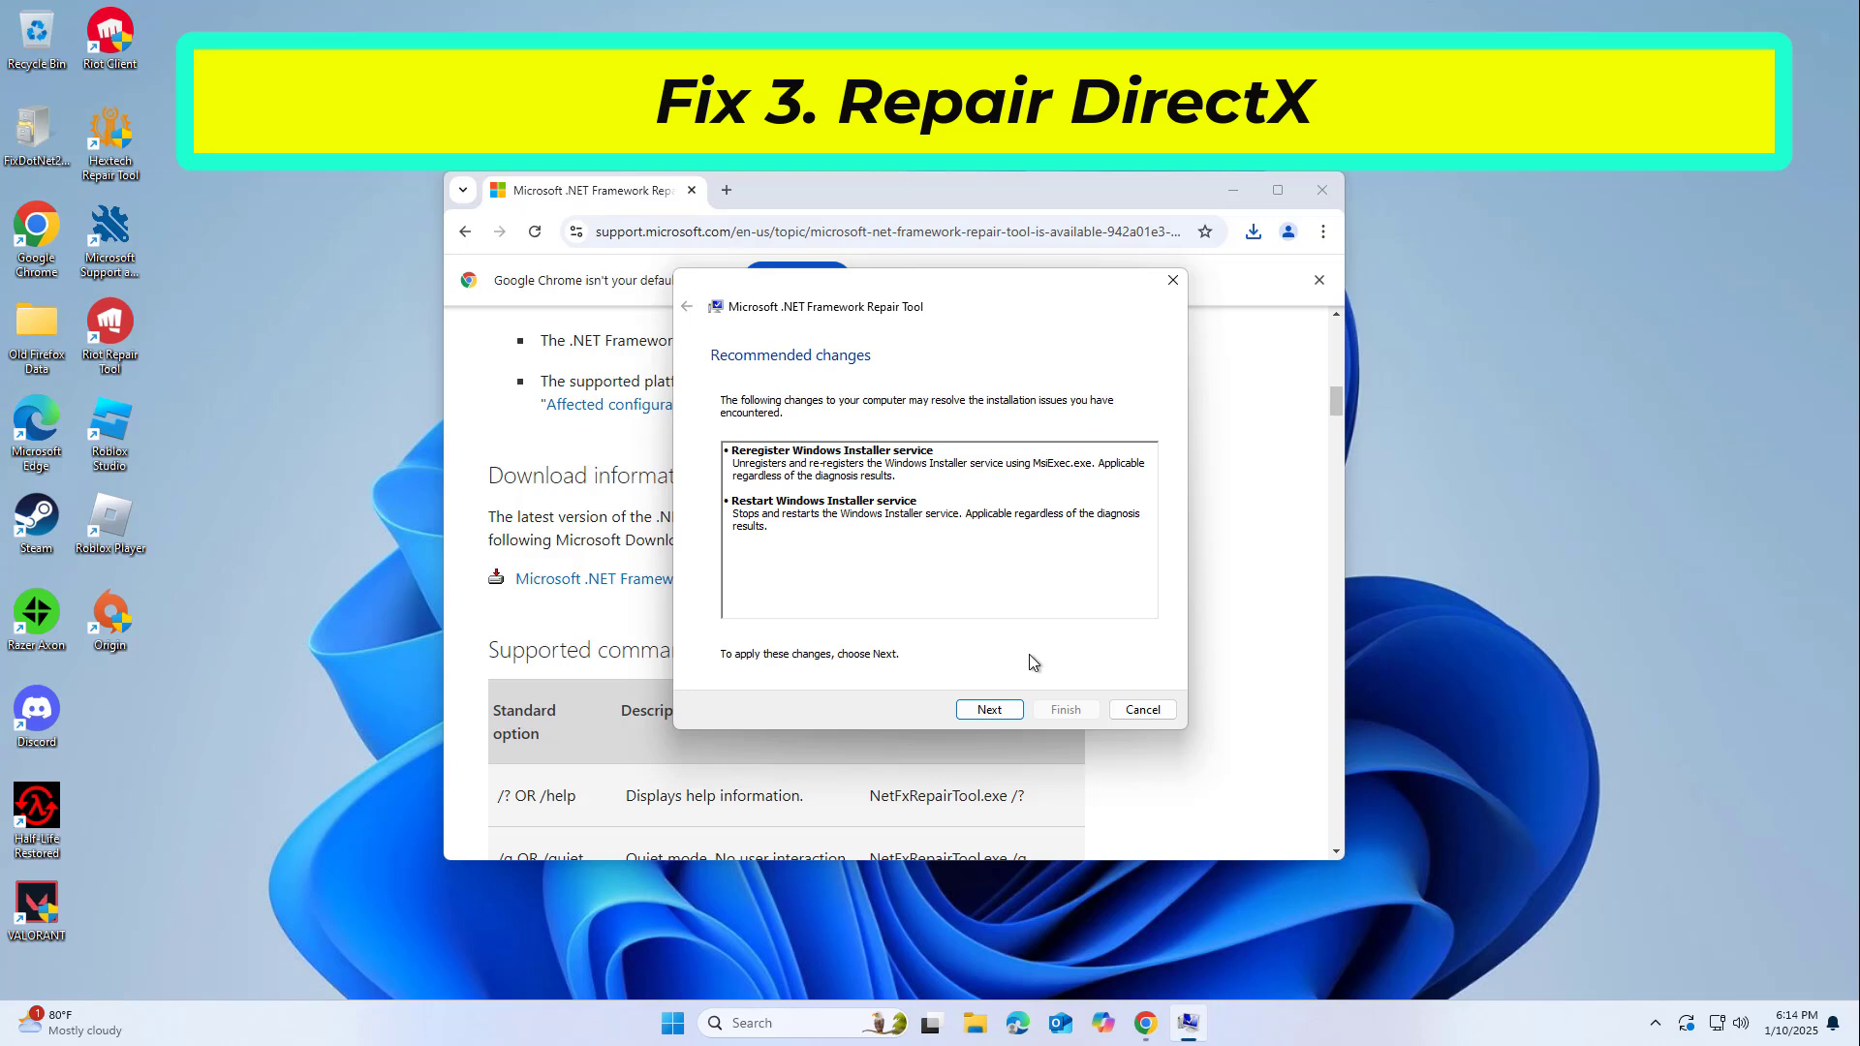
{"action": "left_click", "coordinate": [1008, 710]}
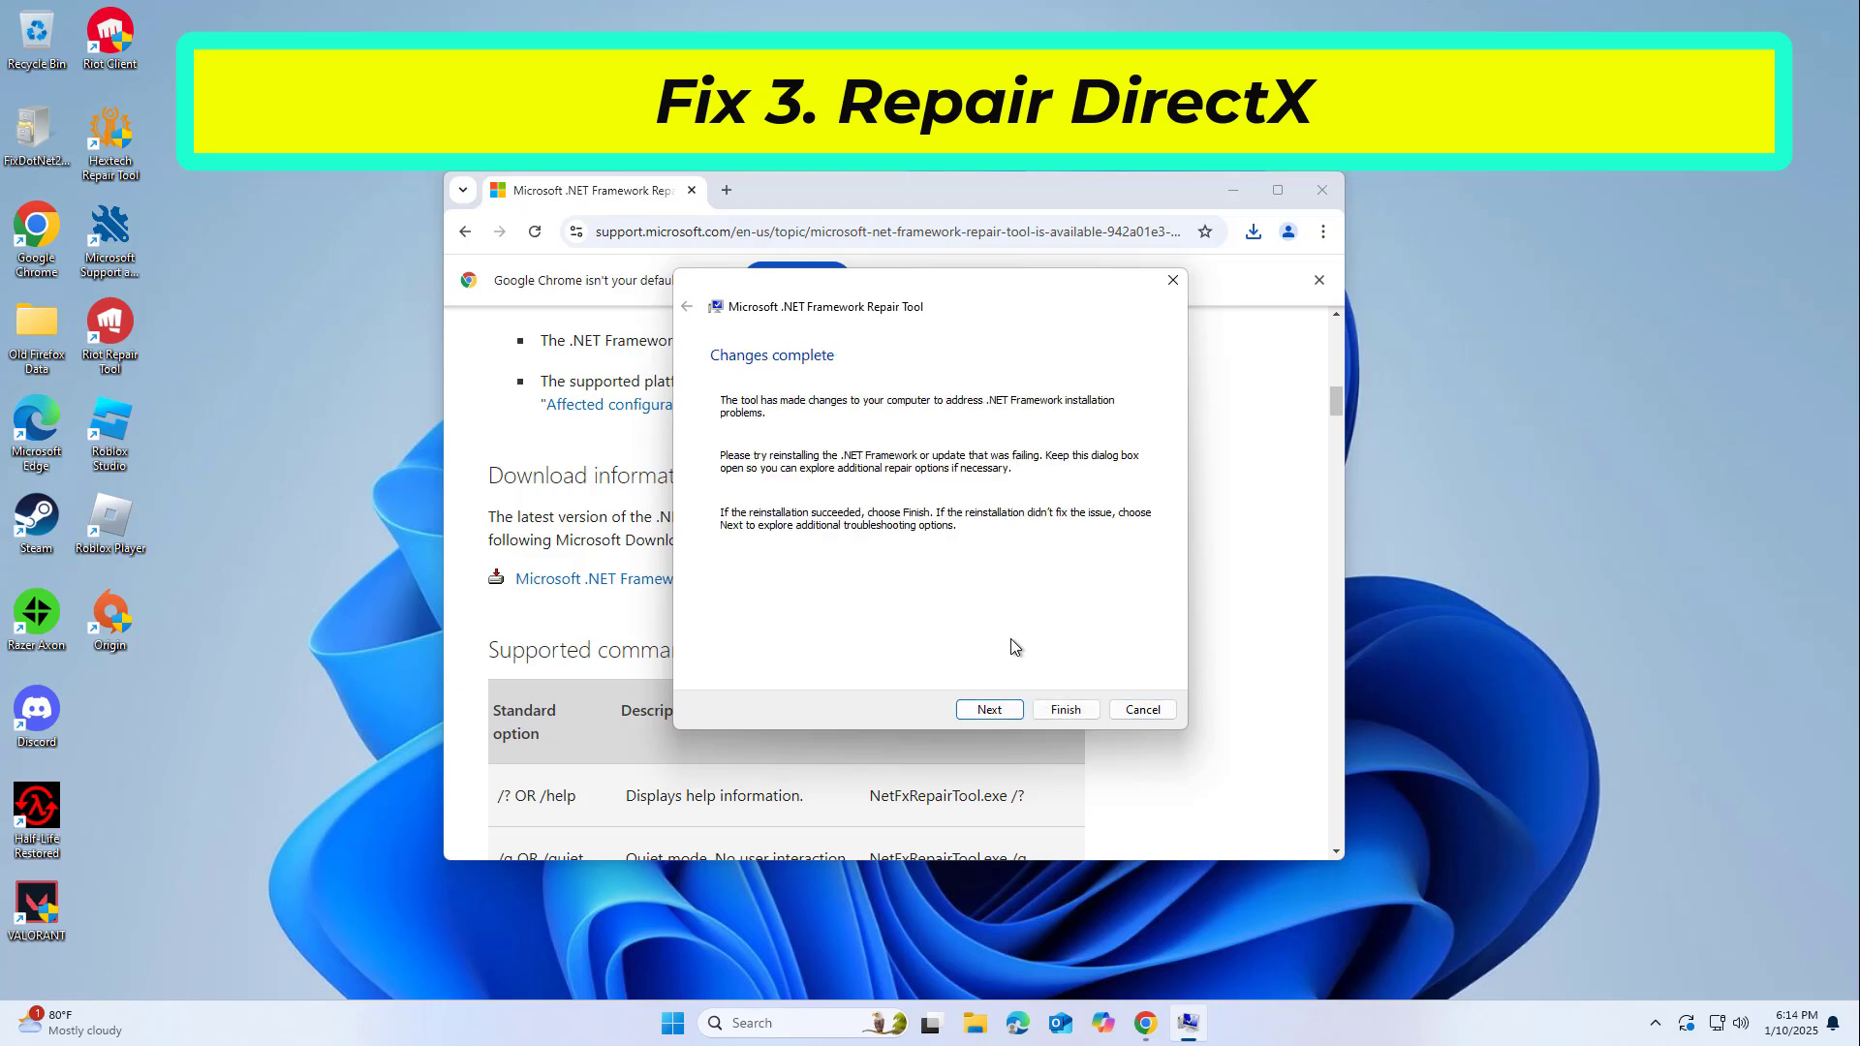
{"action": "left_click", "coordinate": [1065, 709]}
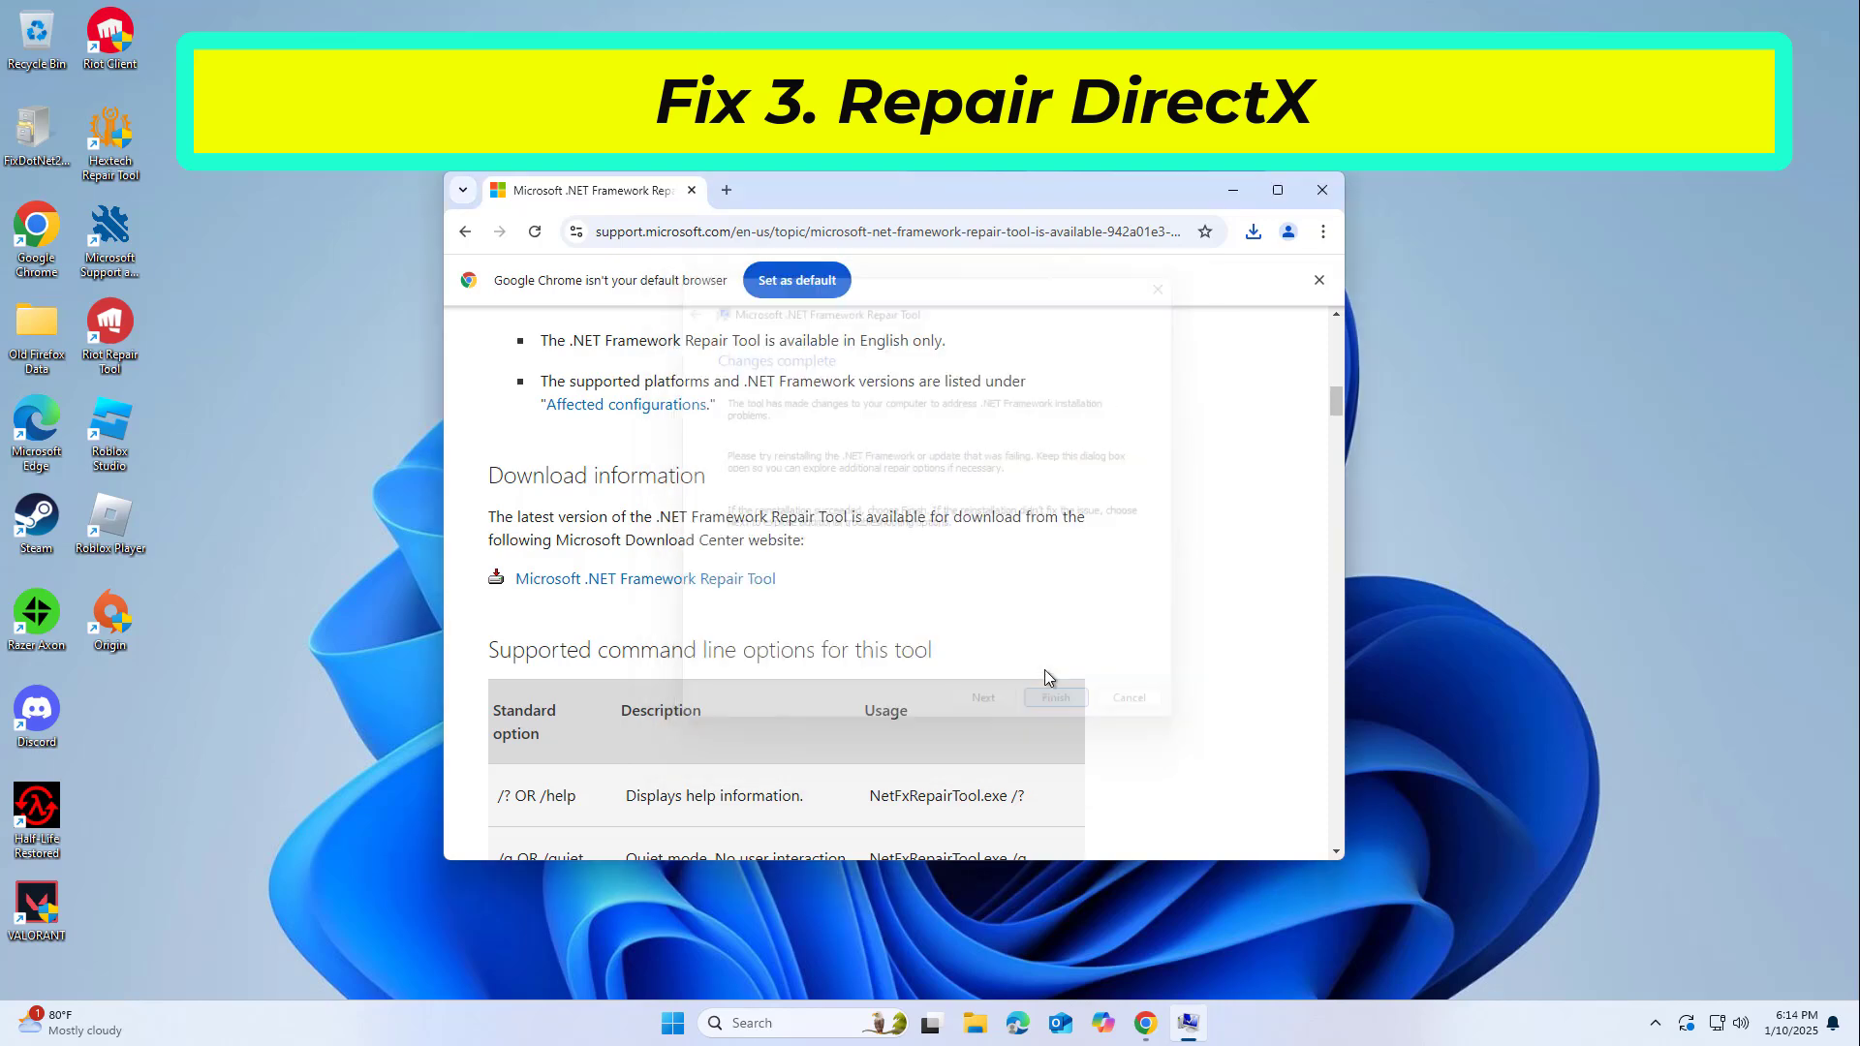
{"action": "left_click", "coordinate": [1322, 190]}
{"action": "left_click", "coordinate": [694, 1023]}
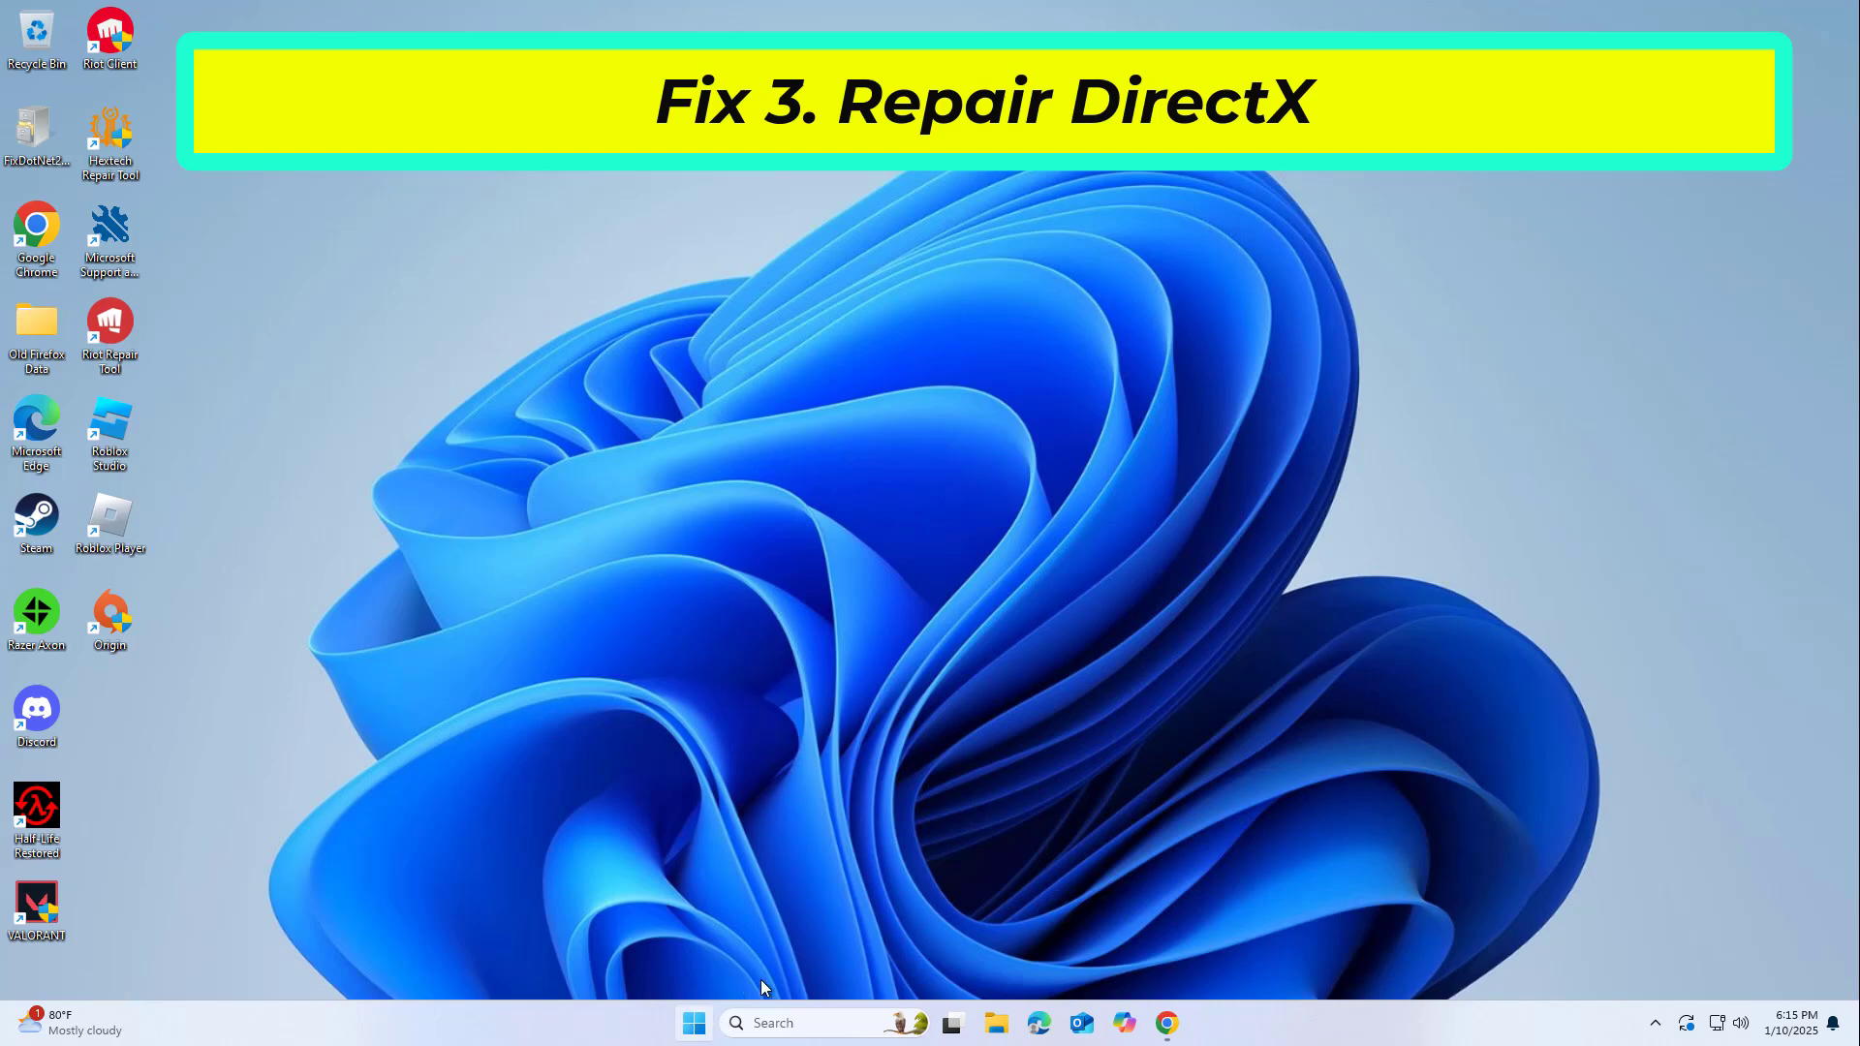
{"action": "left_click", "coordinate": [1180, 946]}
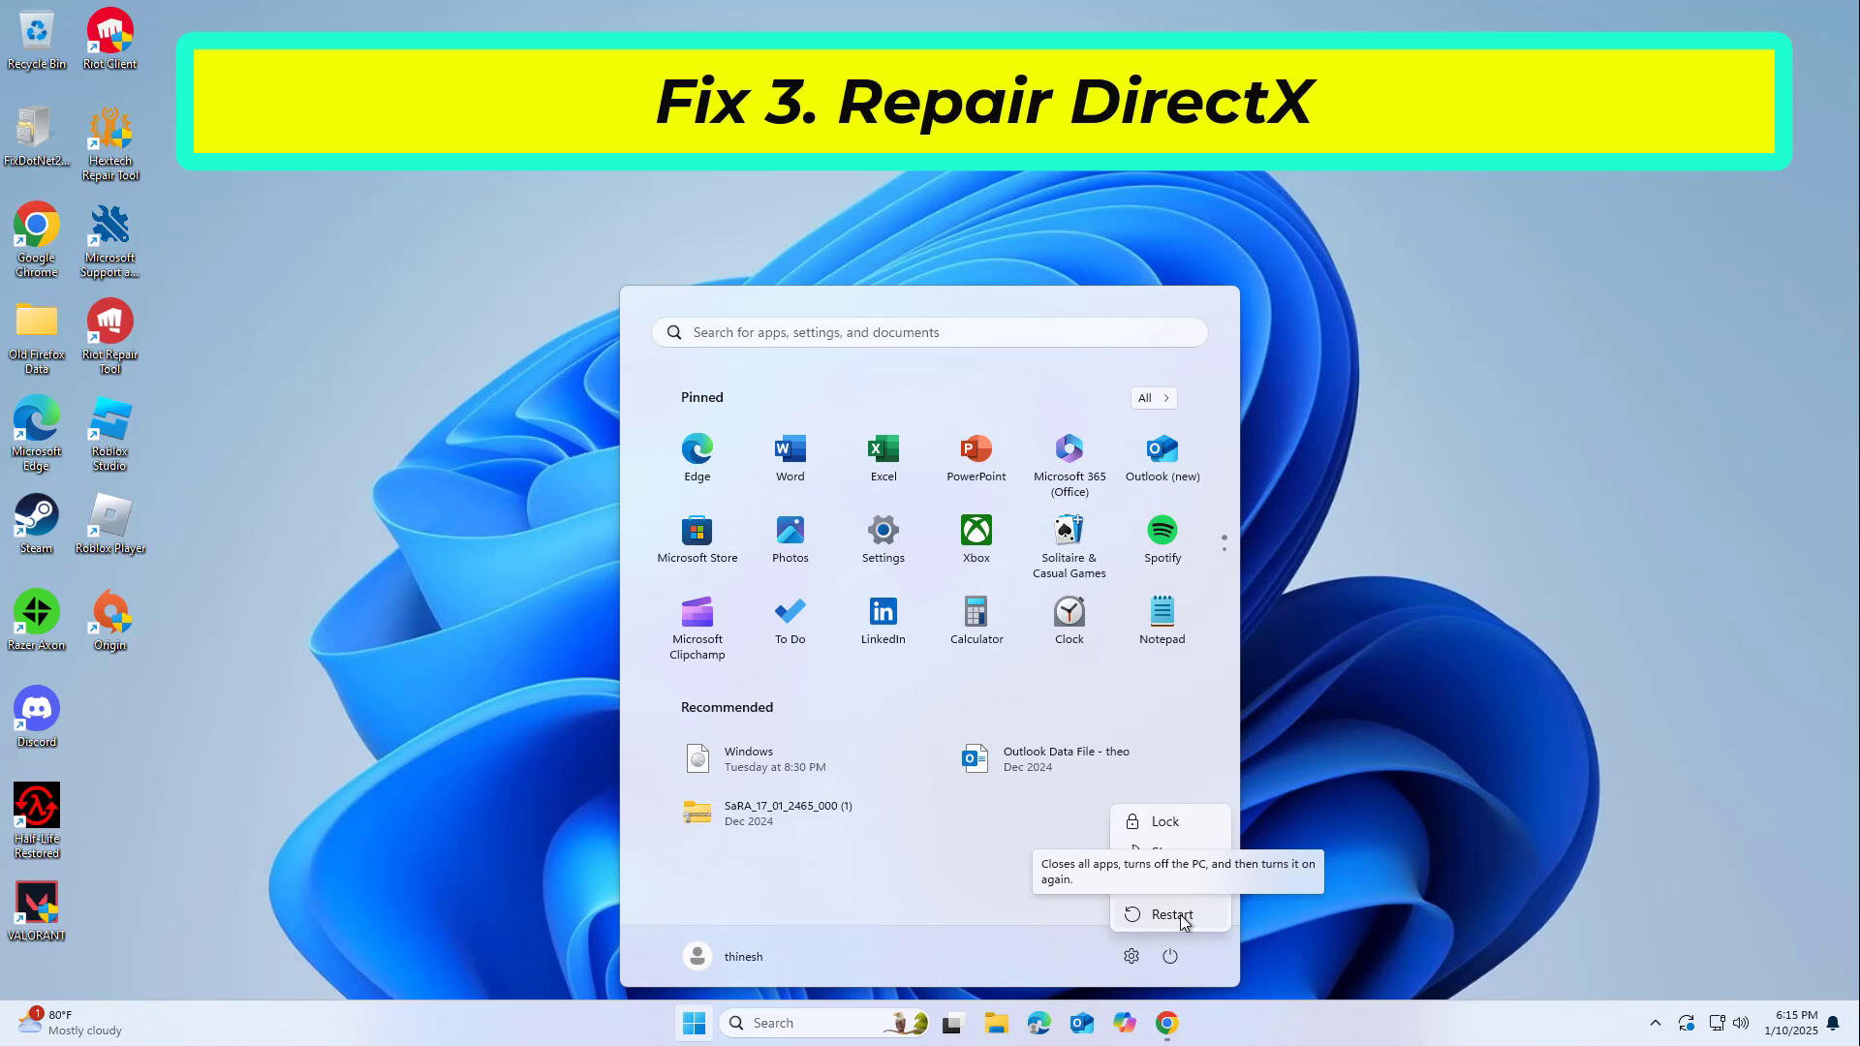
{"action": "left_click", "coordinate": [494, 438]}
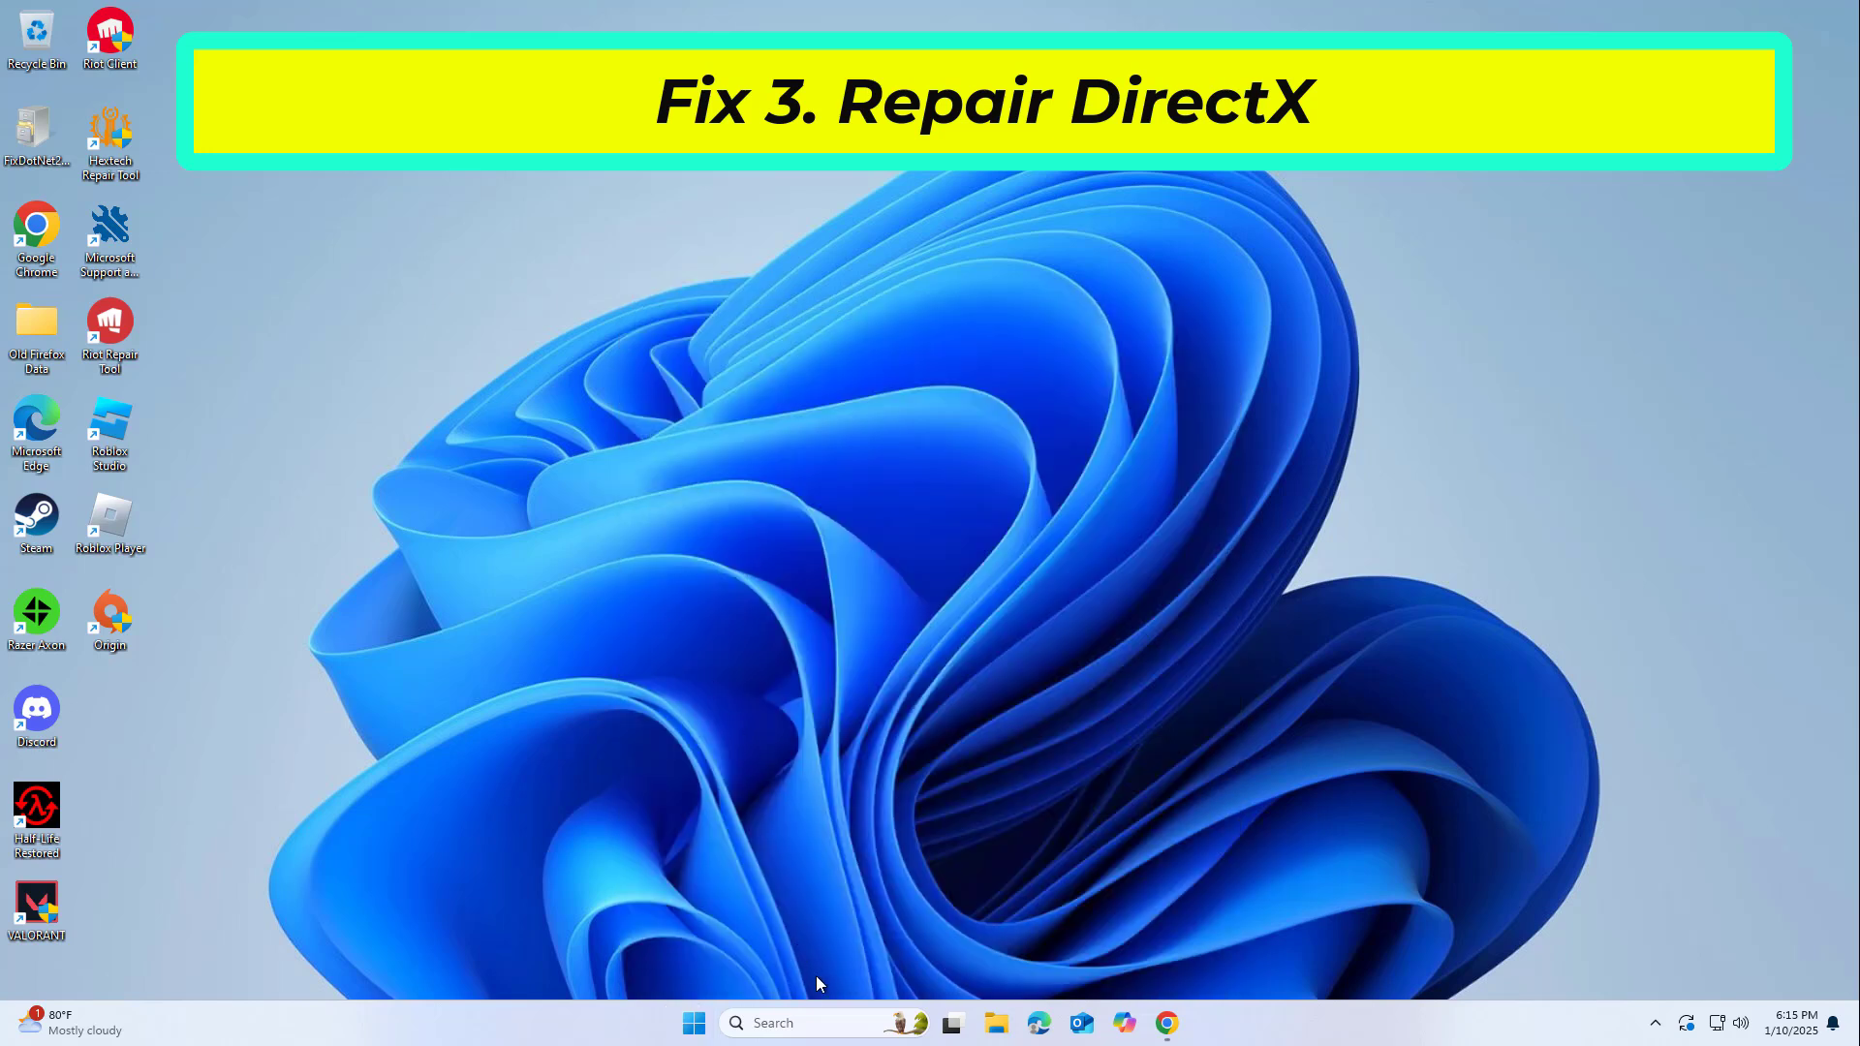
- Open Virus & threat protection from a search for "virus" and start a Microsoft Defender Antivirus offline scan
{"action": "left_click", "coordinate": [839, 1017]}
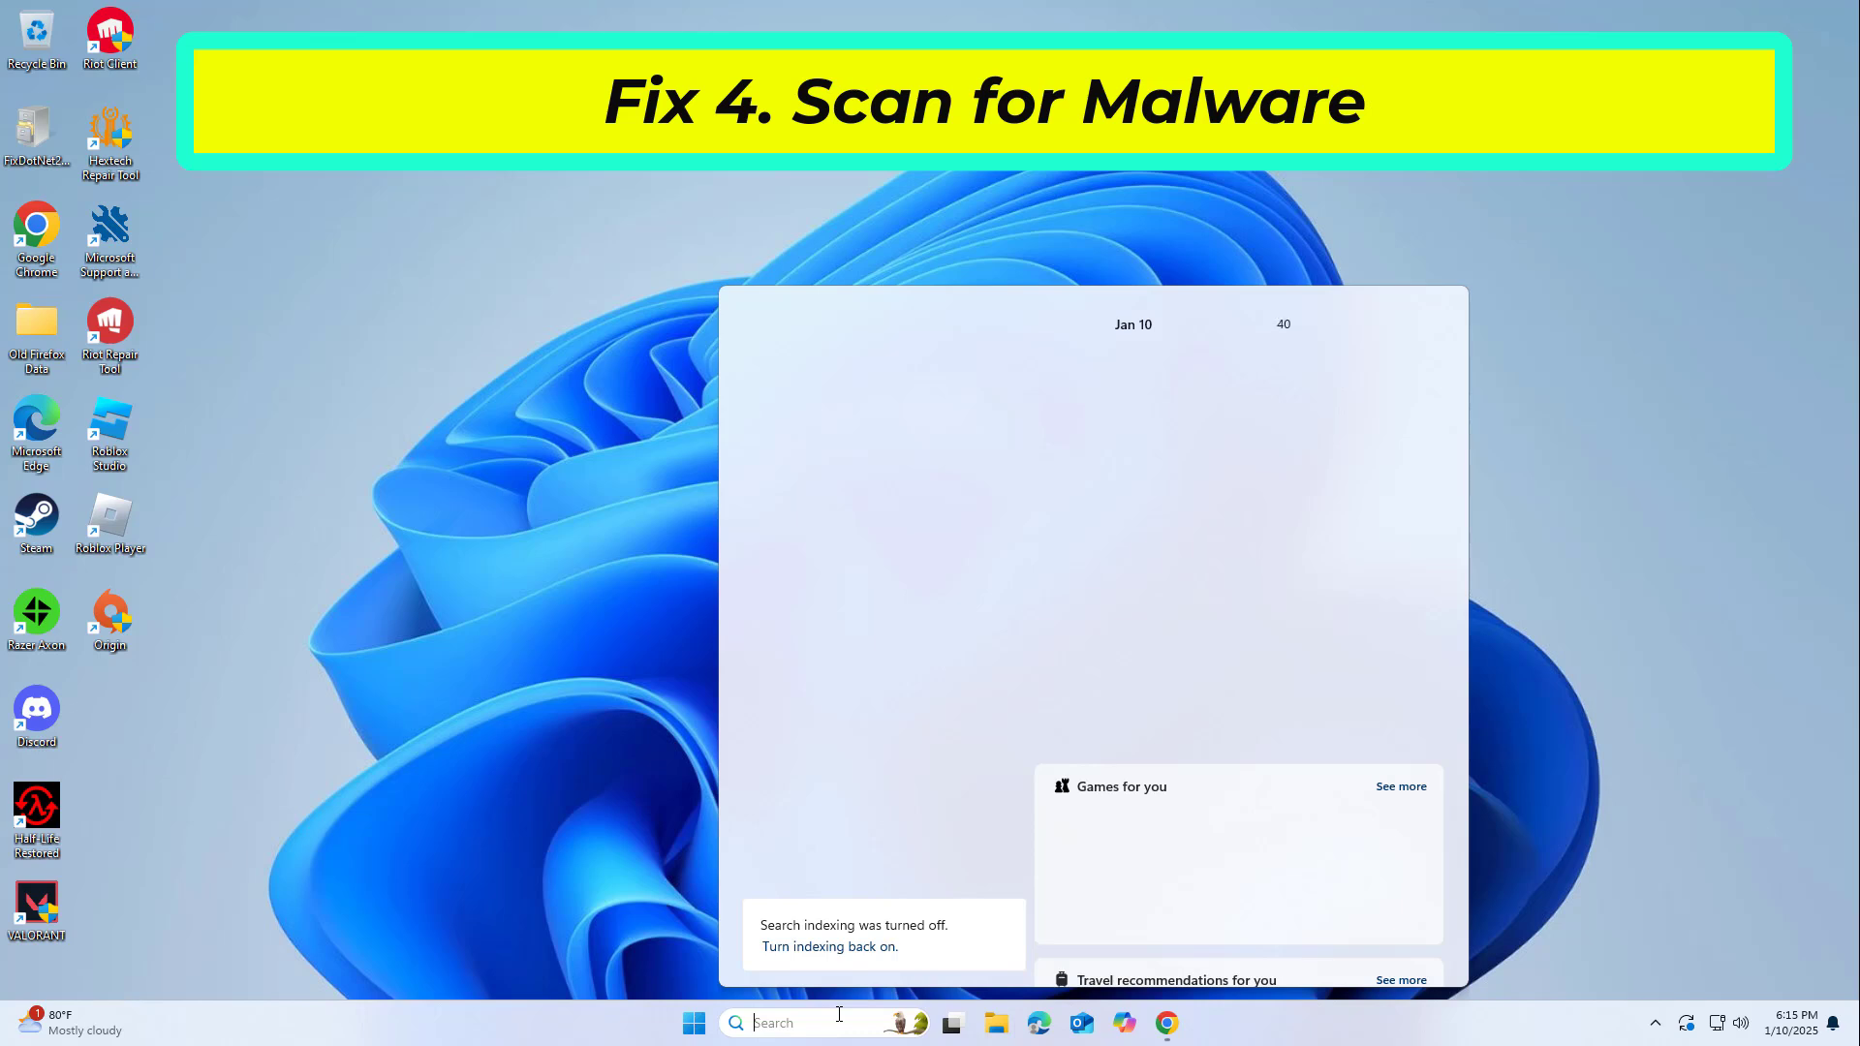
{"action": "type", "text": "virus"}
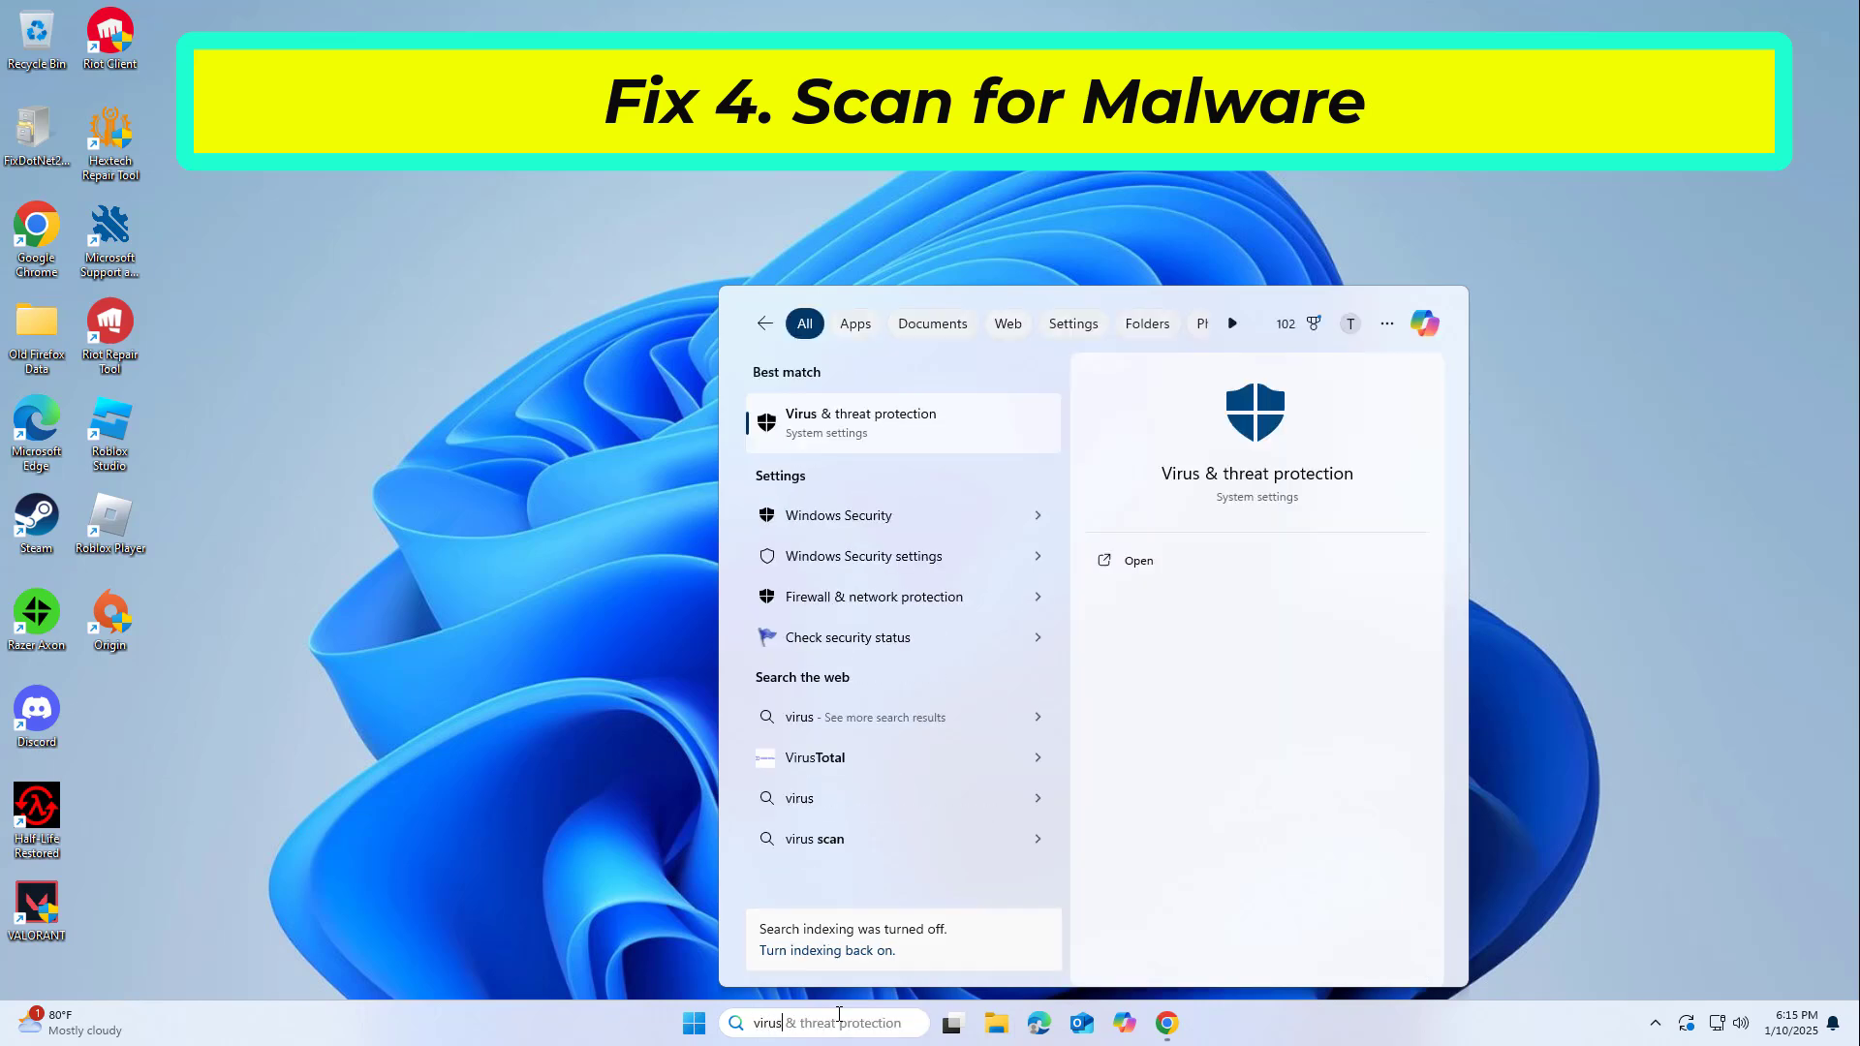
{"action": "left_click", "coordinate": [888, 417]}
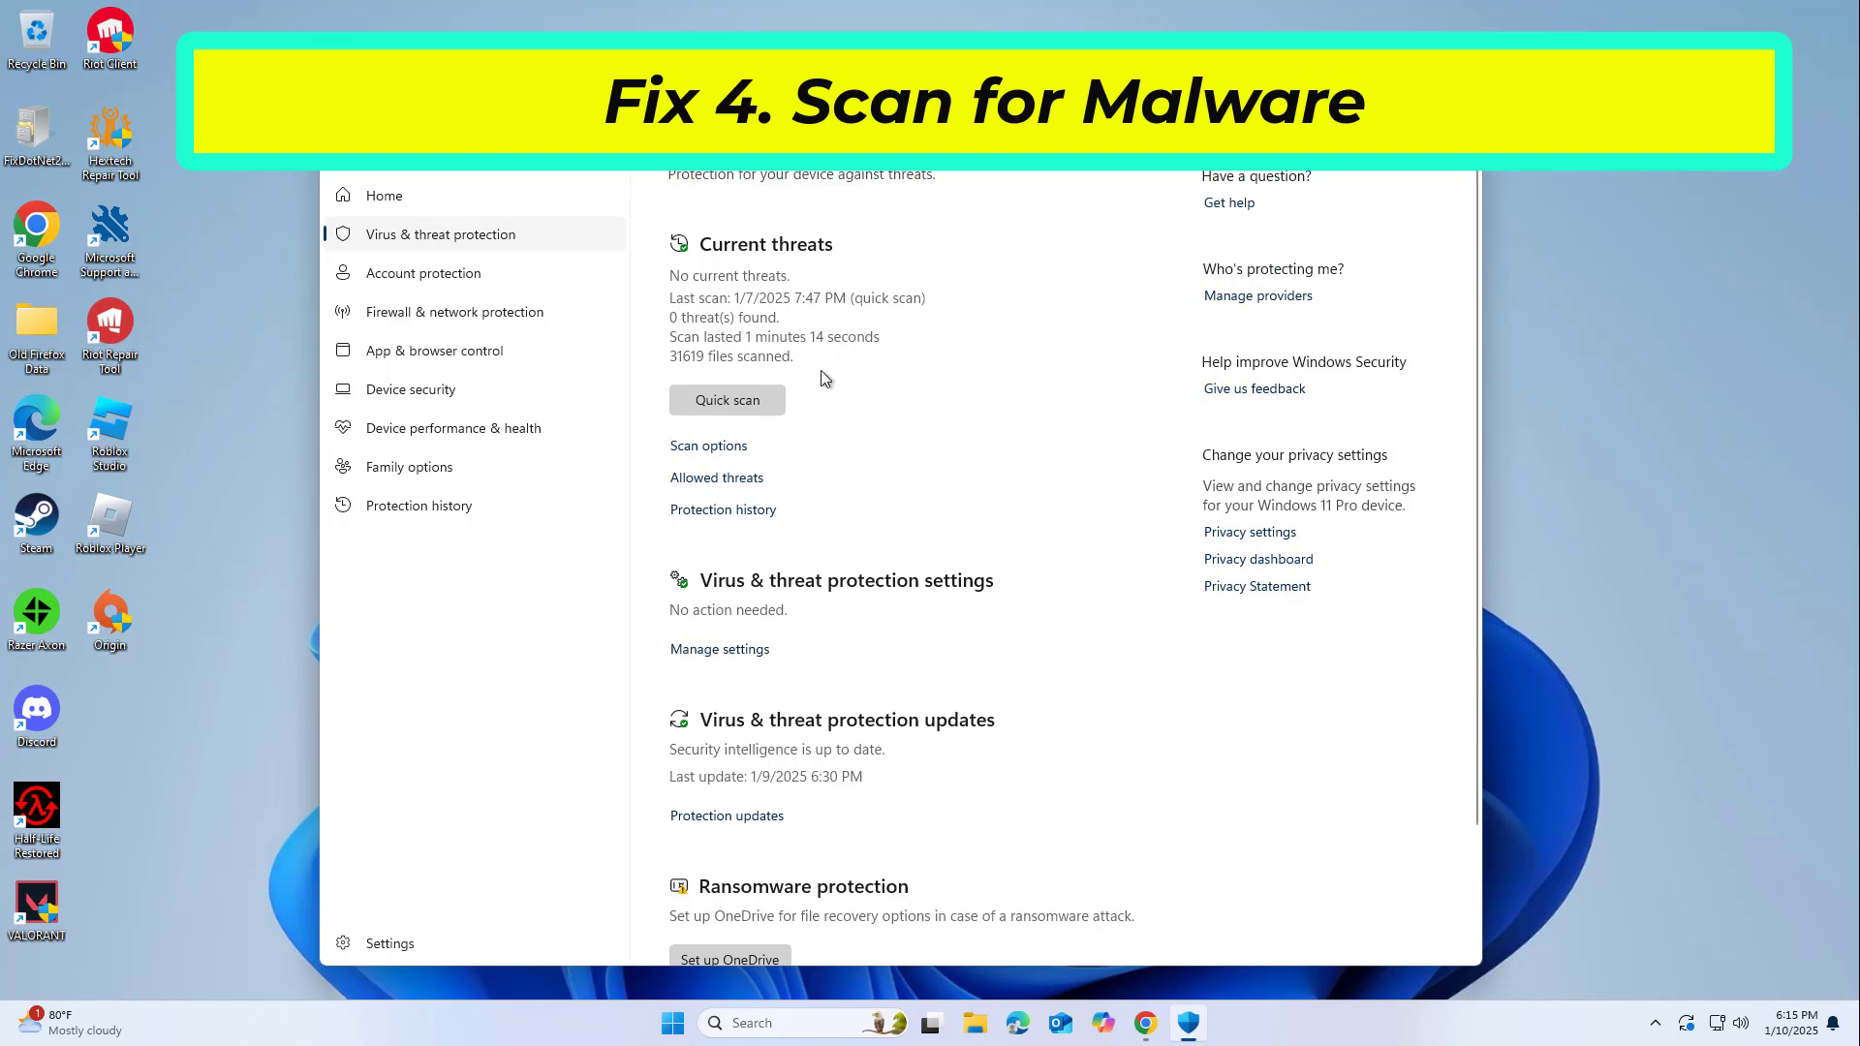
{"action": "left_click", "coordinate": [680, 449]}
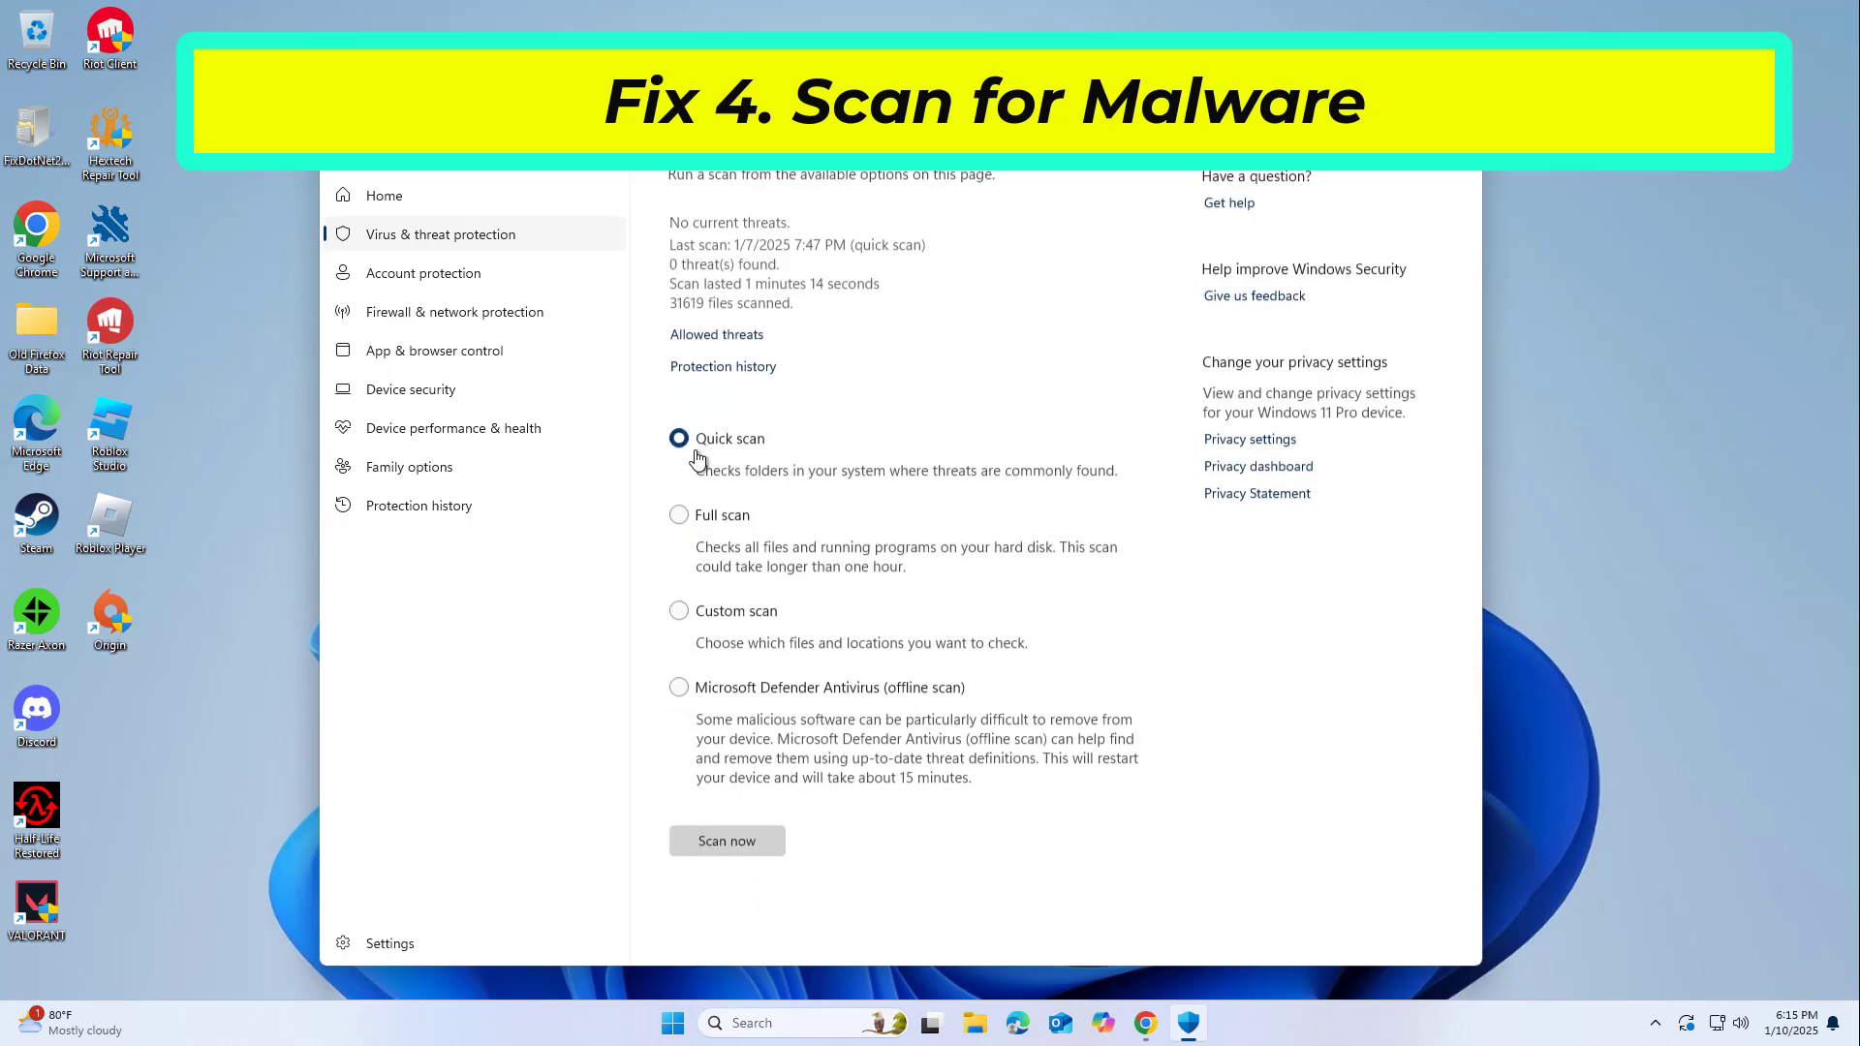
{"action": "left_click", "coordinate": [679, 690]}
{"action": "left_click", "coordinate": [734, 852]}
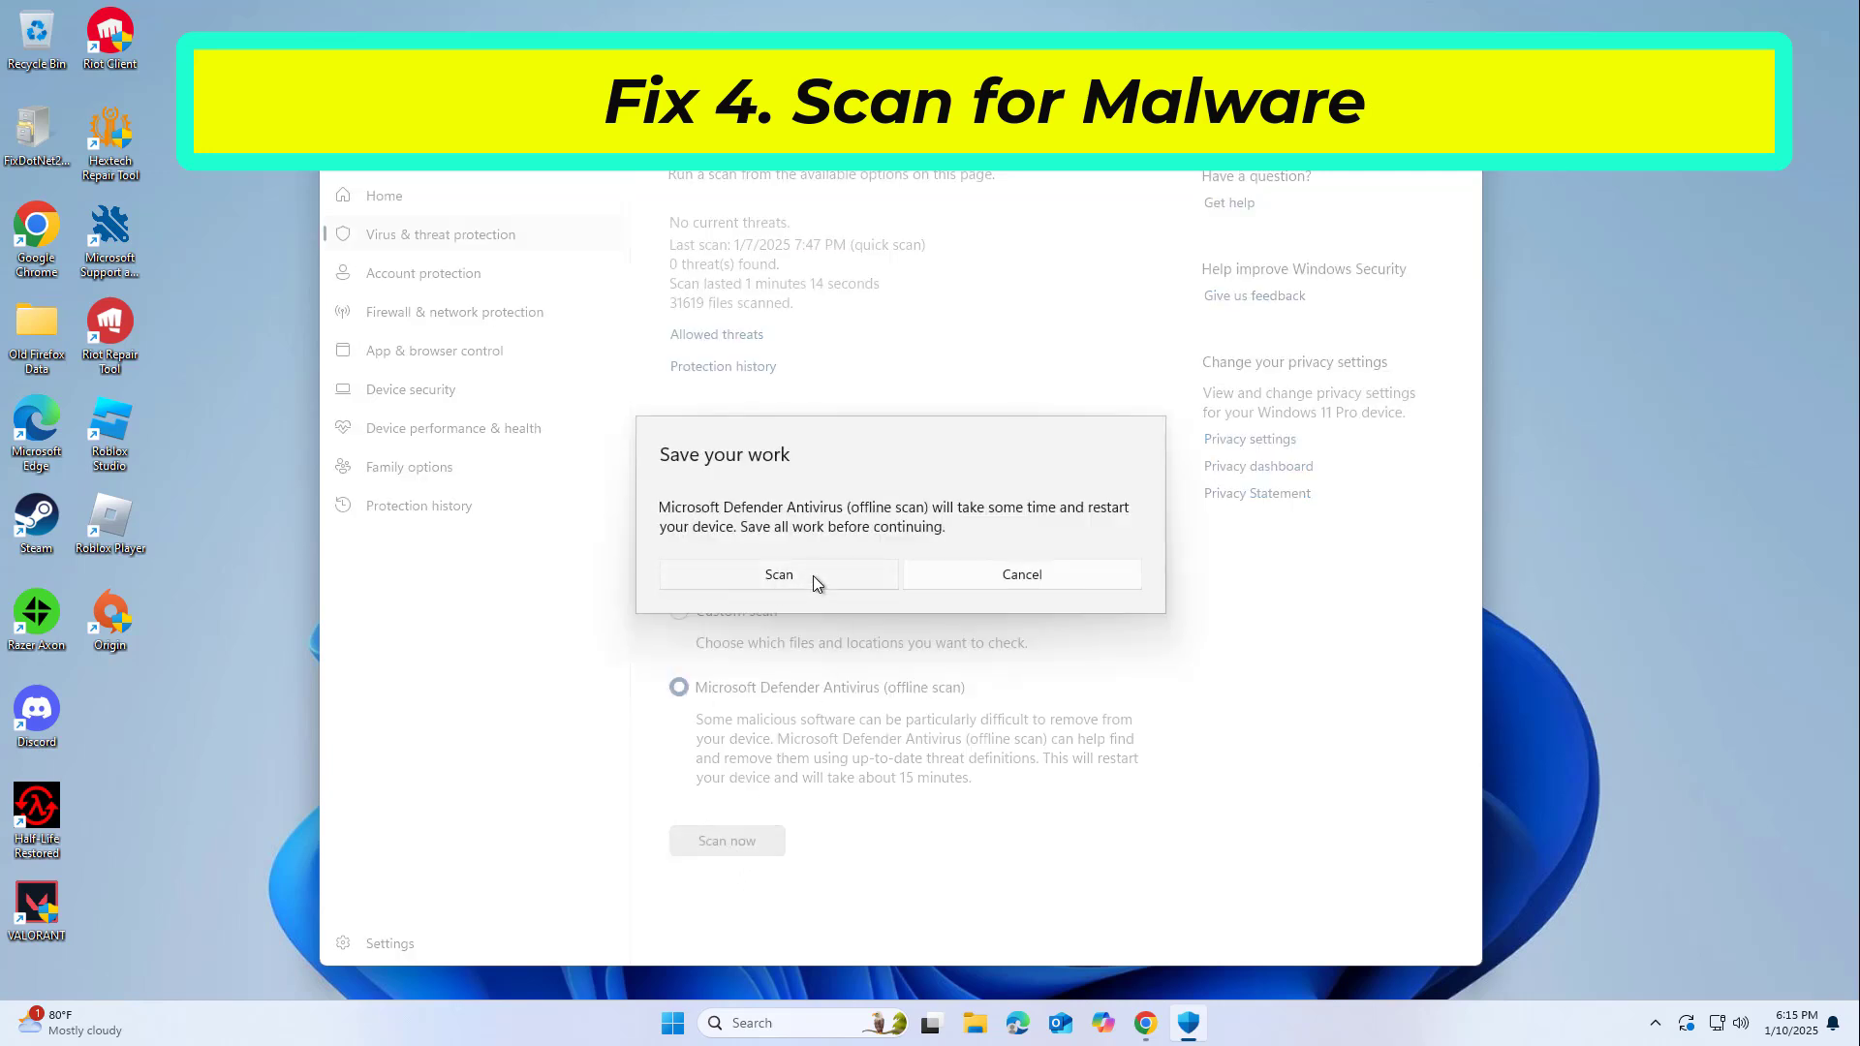